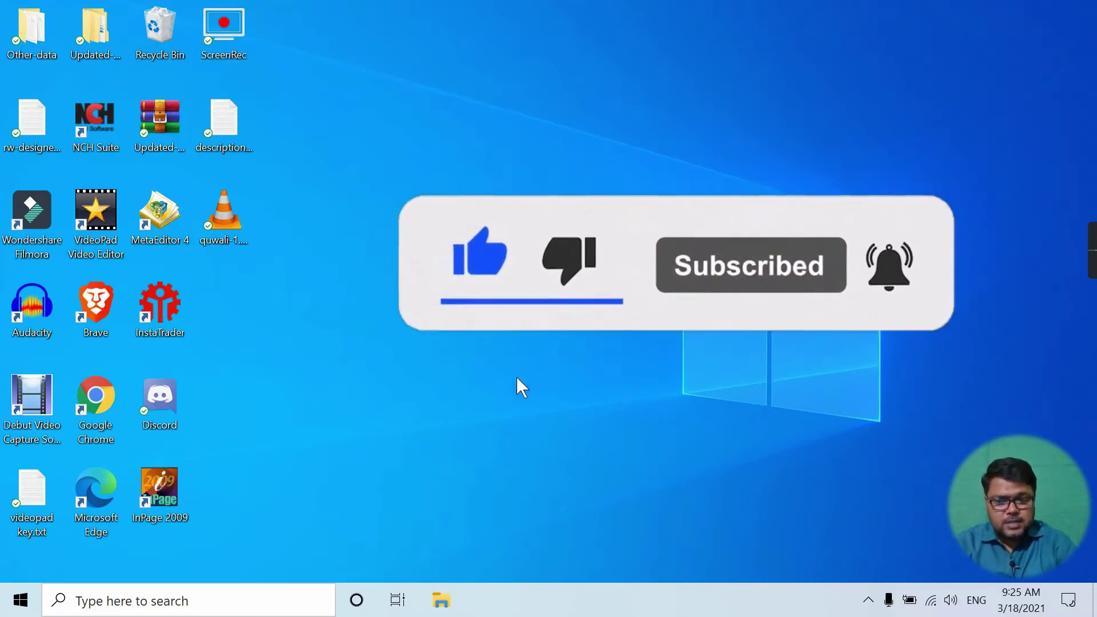
# Open Google Chrome and search Google for "rw designer".
pyautogui.doubleClick(89, 428)
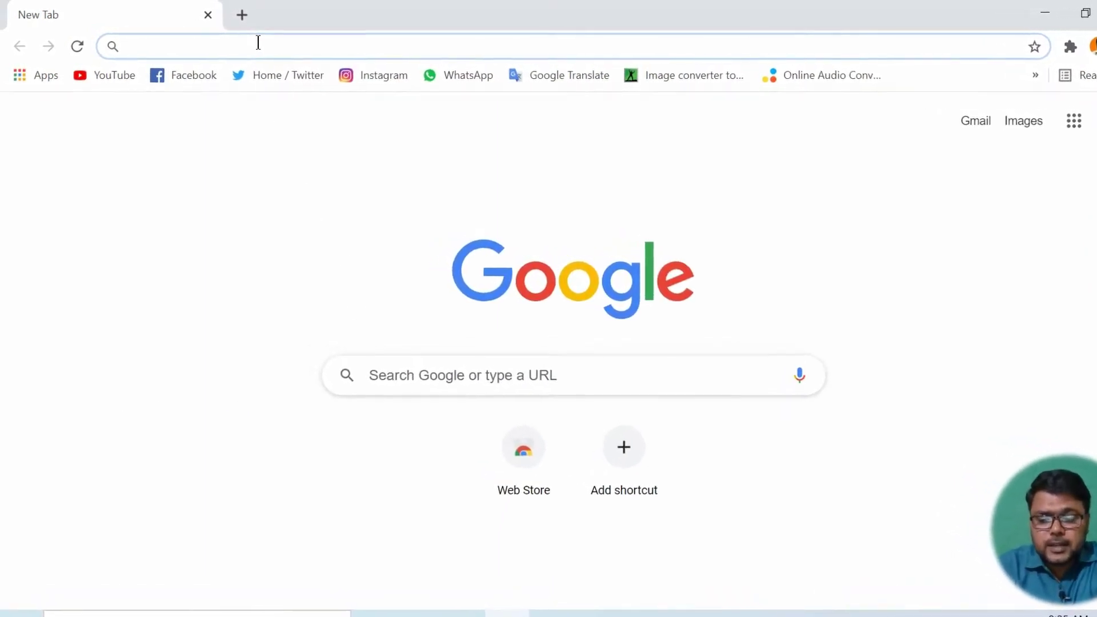
pyautogui.write('rw d')
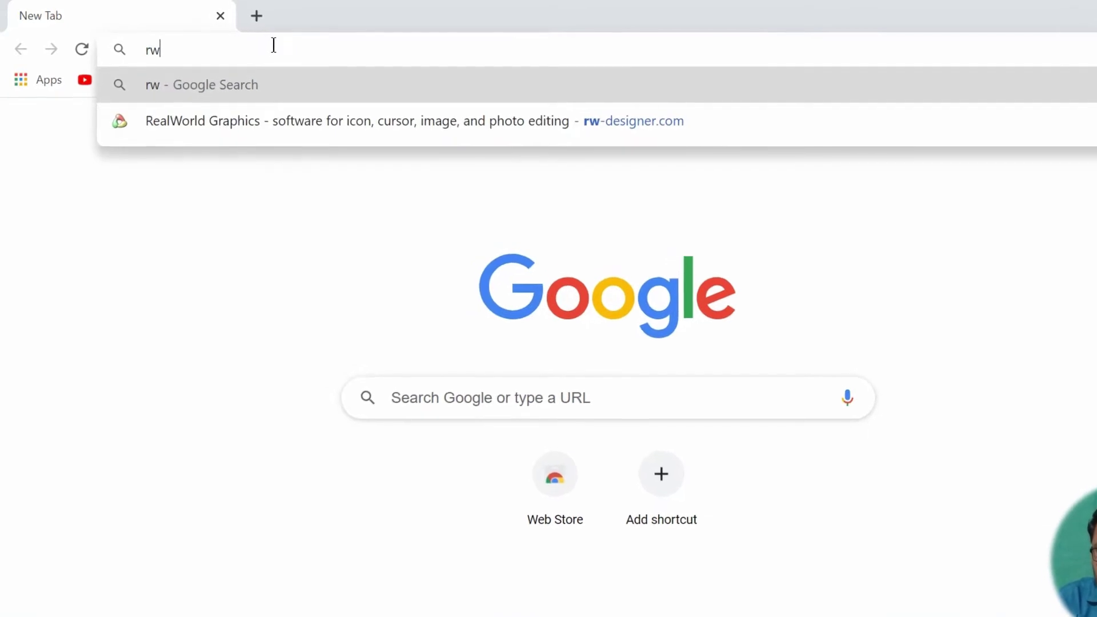
pyautogui.write('esi')
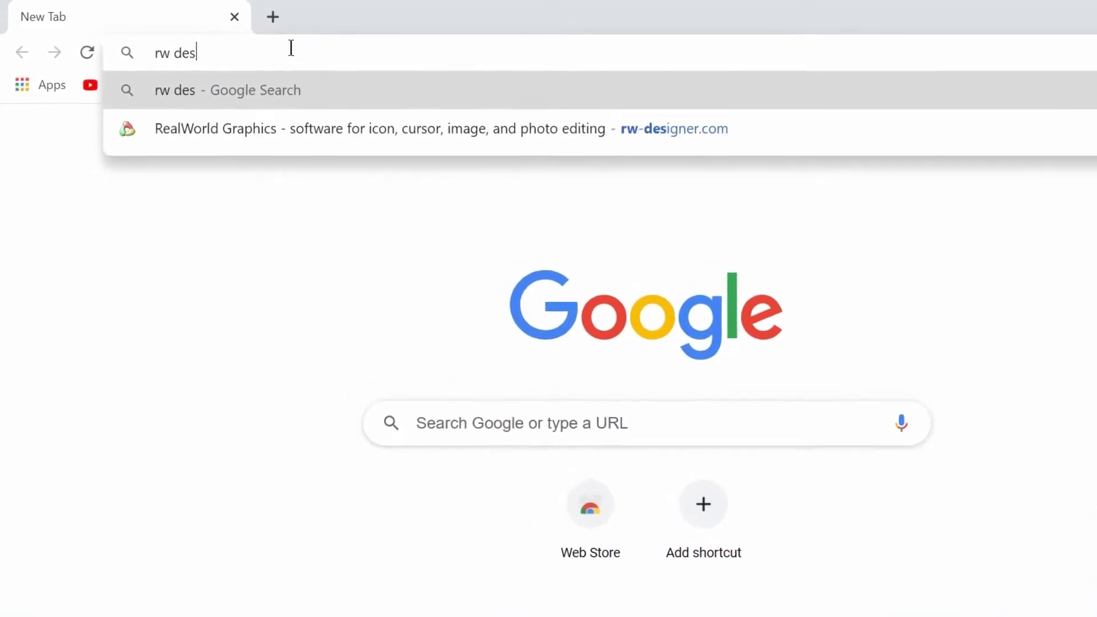
pyautogui.write('gner')
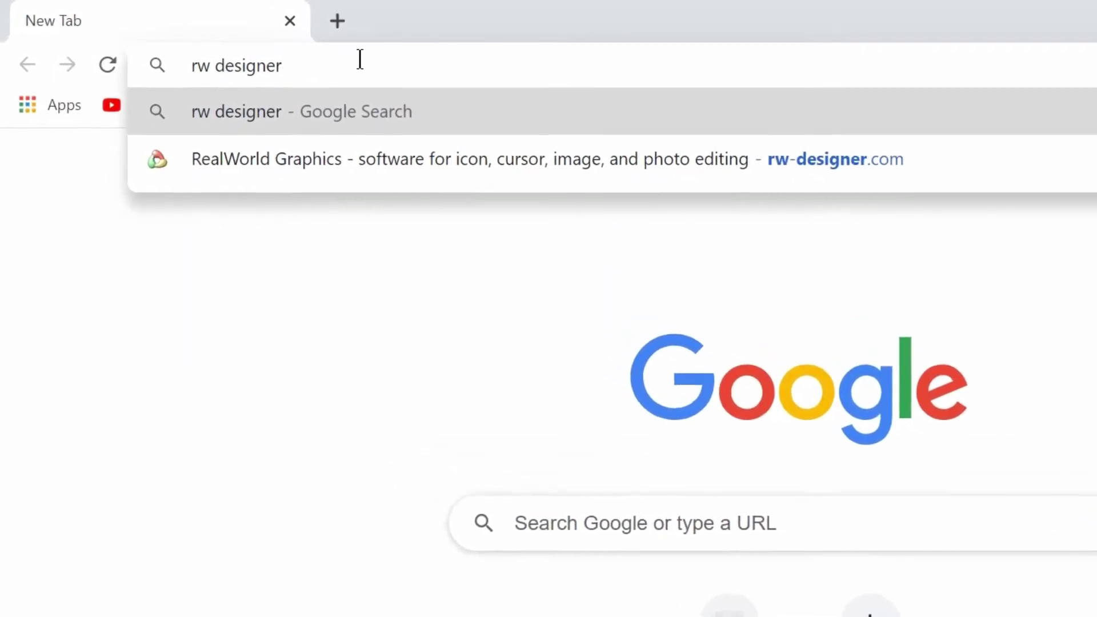
pyautogui.press('Return')
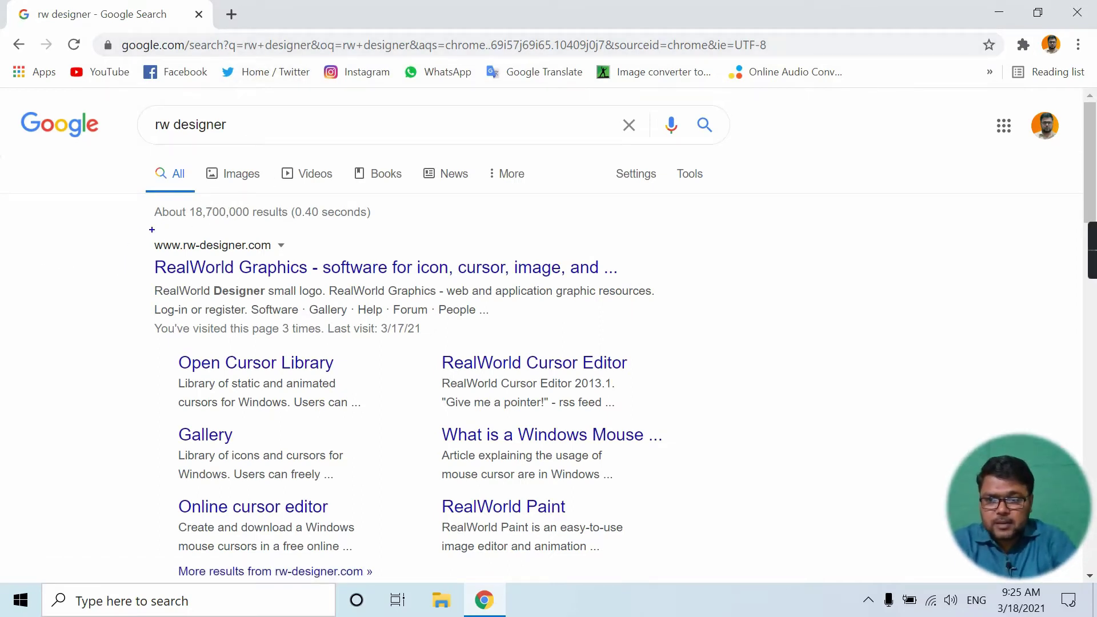
pyautogui.moveTo(139, 266)
pyautogui.mouseDown()
pyautogui.moveTo(161, 312)
pyautogui.moveTo(446, 340)
pyautogui.moveTo(676, 339)
pyautogui.mouseUp()
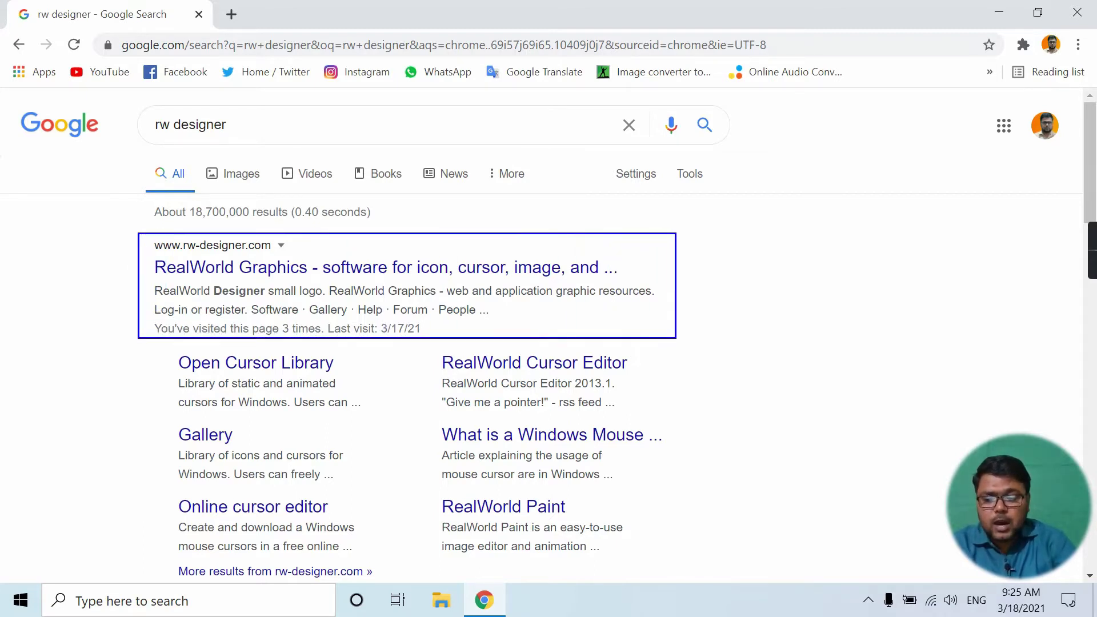
pyautogui.rightClick(677, 343)
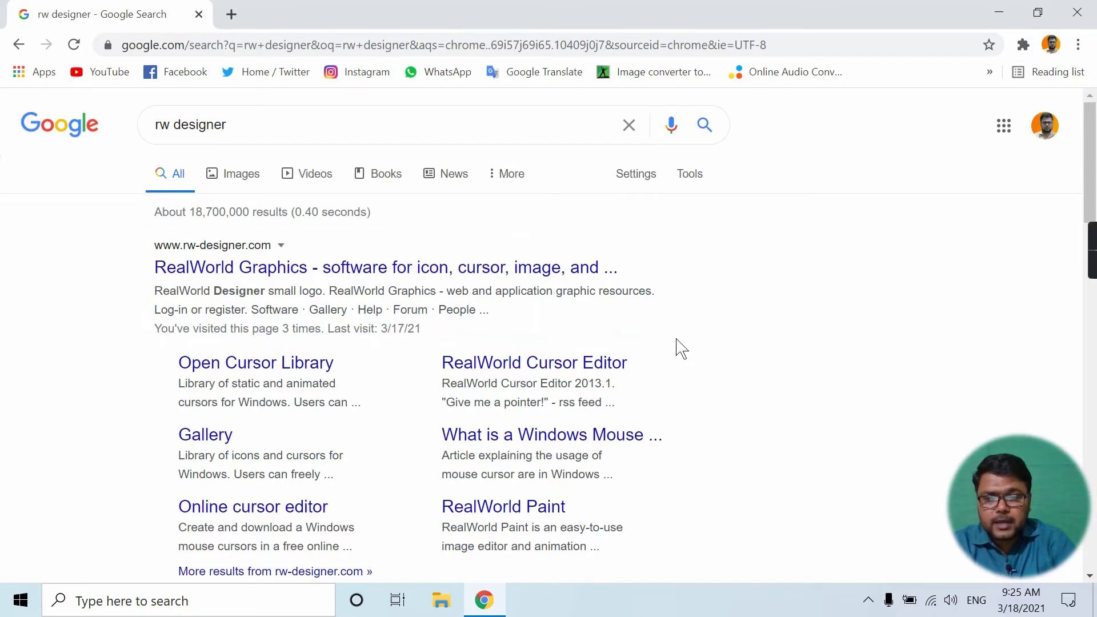
pyautogui.click(224, 247)
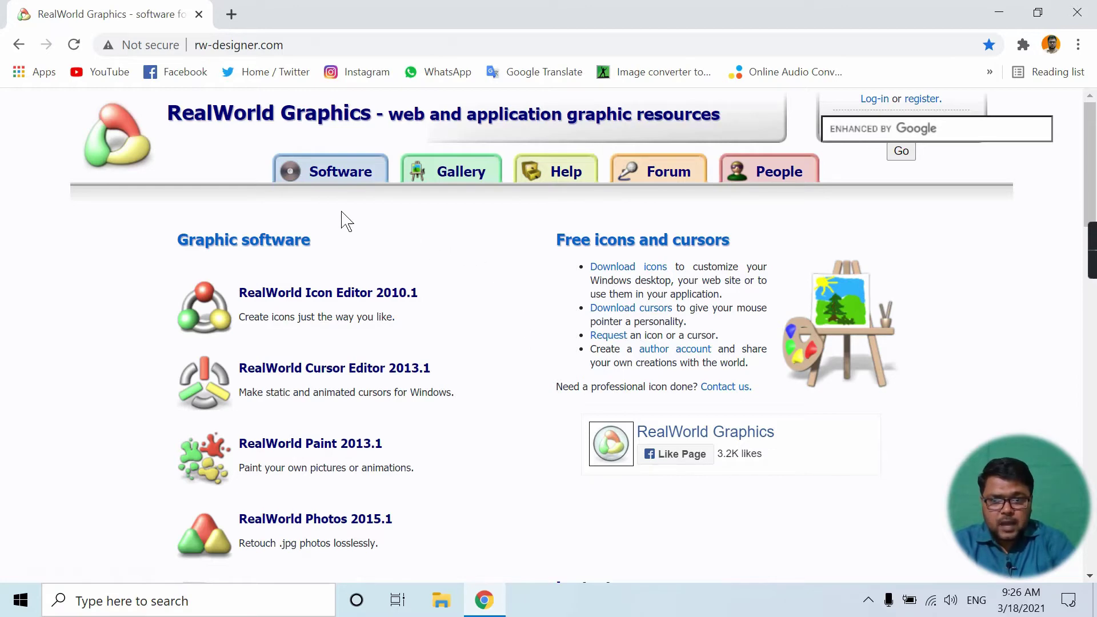
pyautogui.click(466, 181)
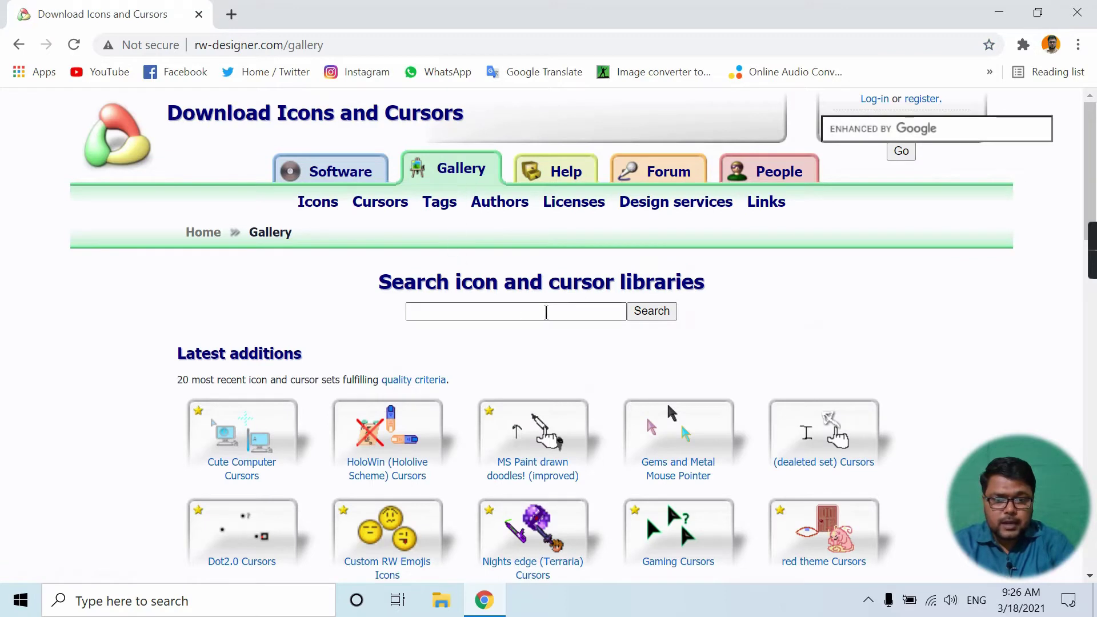
# Search the icon and cursor libraries for "highlight" and order the results by Downloads.
pyautogui.scroll(-1, 821, 283)
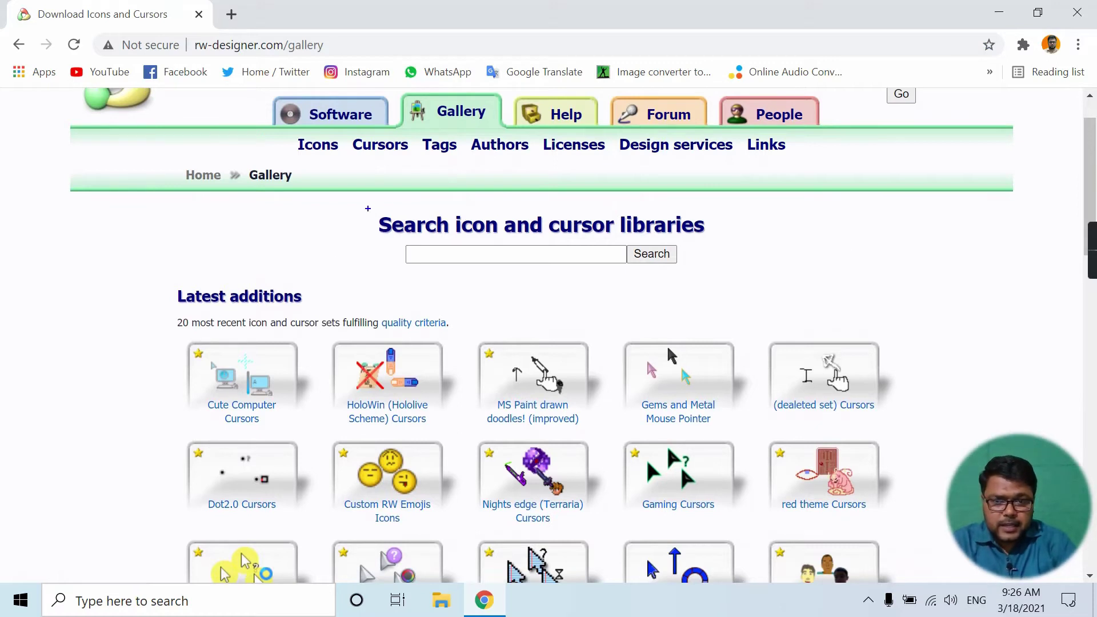
pyautogui.moveTo(368, 208)
pyautogui.mouseDown()
pyautogui.moveTo(395, 283)
pyautogui.moveTo(655, 298)
pyautogui.moveTo(744, 208)
pyautogui.moveTo(552, 202)
pyautogui.mouseUp()
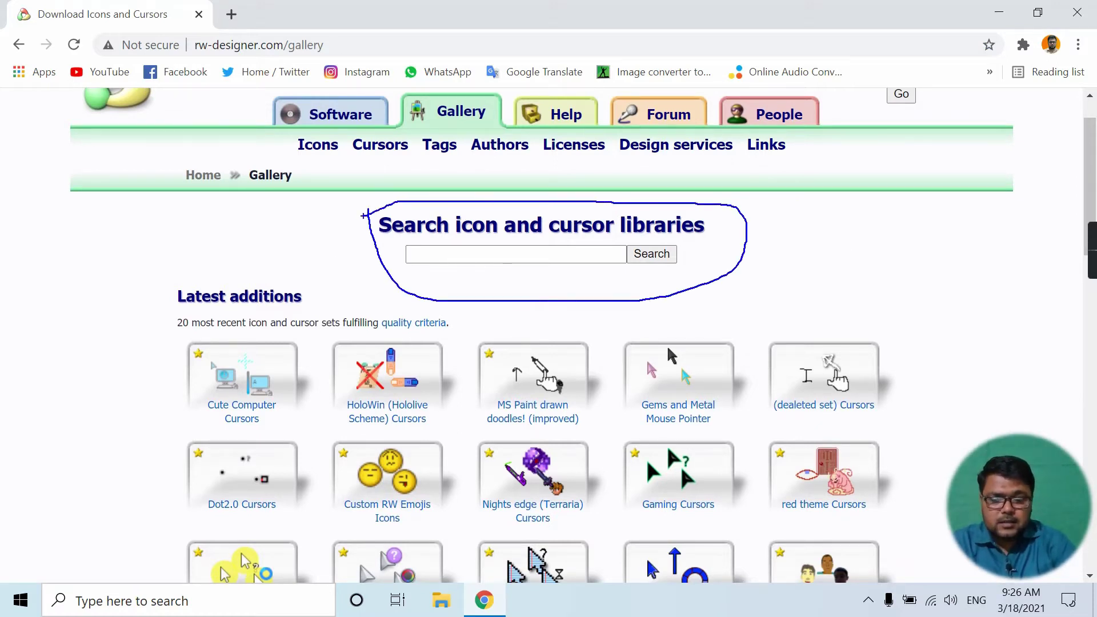
pyautogui.click(441, 253)
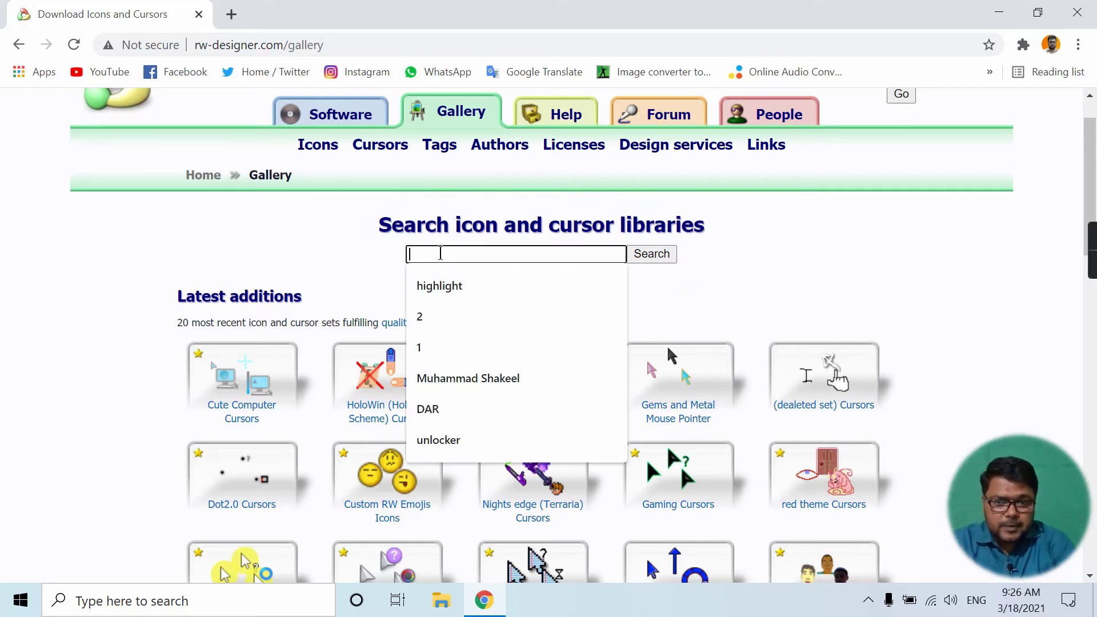
pyautogui.click(446, 288)
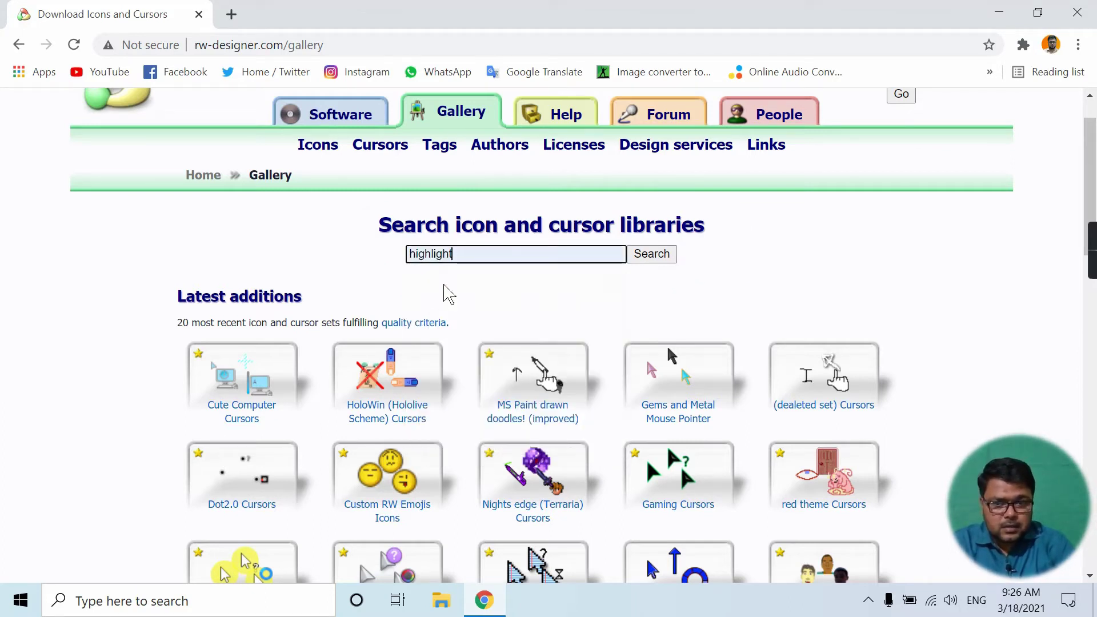
pyautogui.click(657, 258)
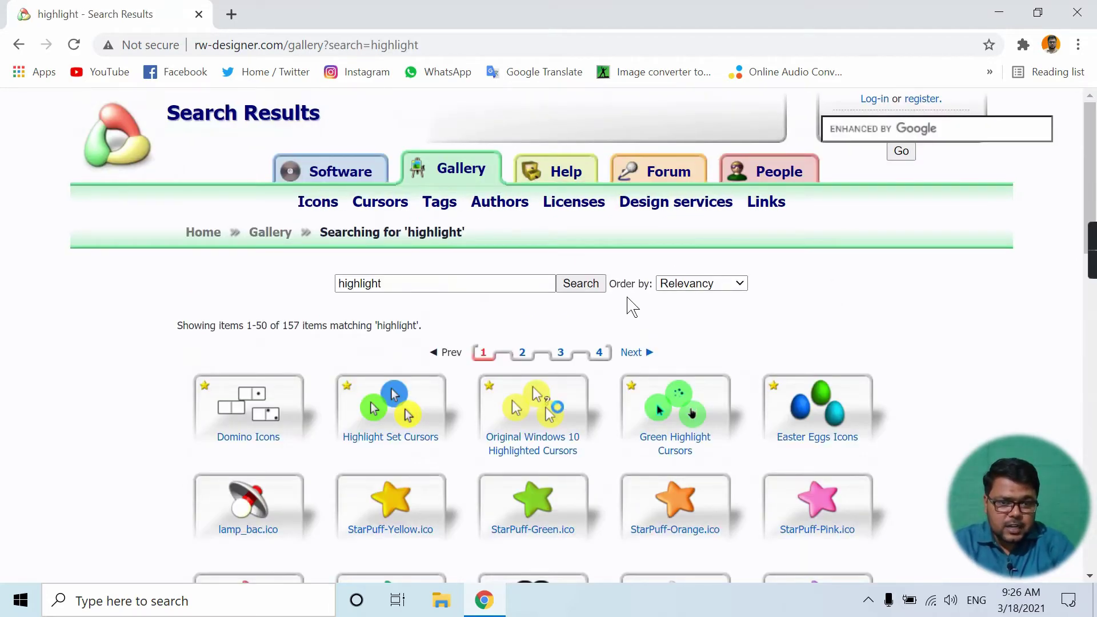
pyautogui.click(741, 285)
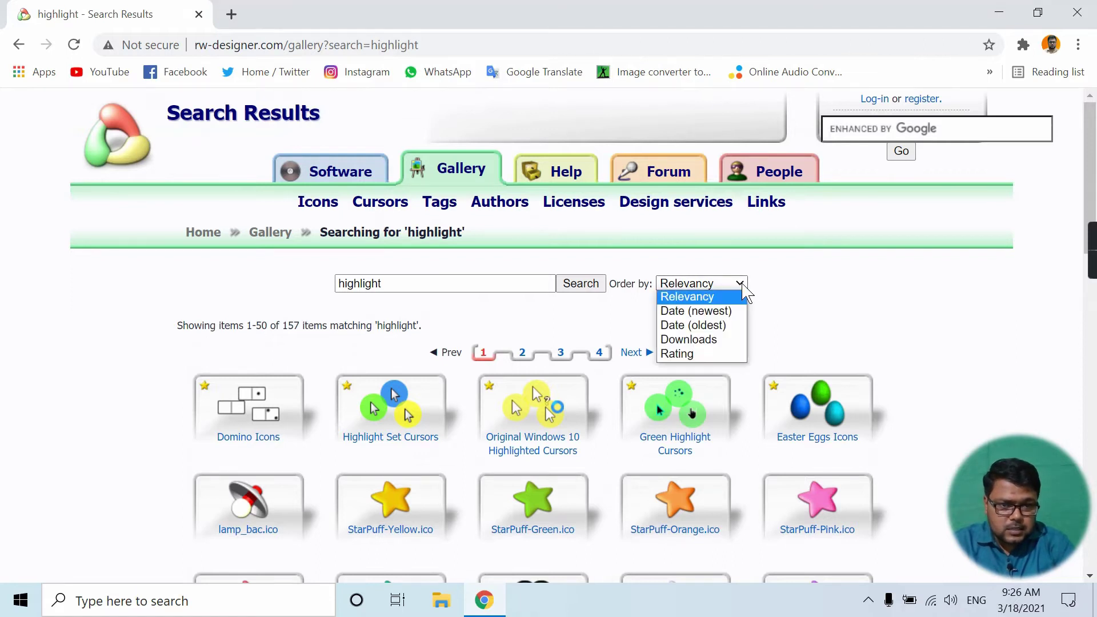
pyautogui.click(702, 343)
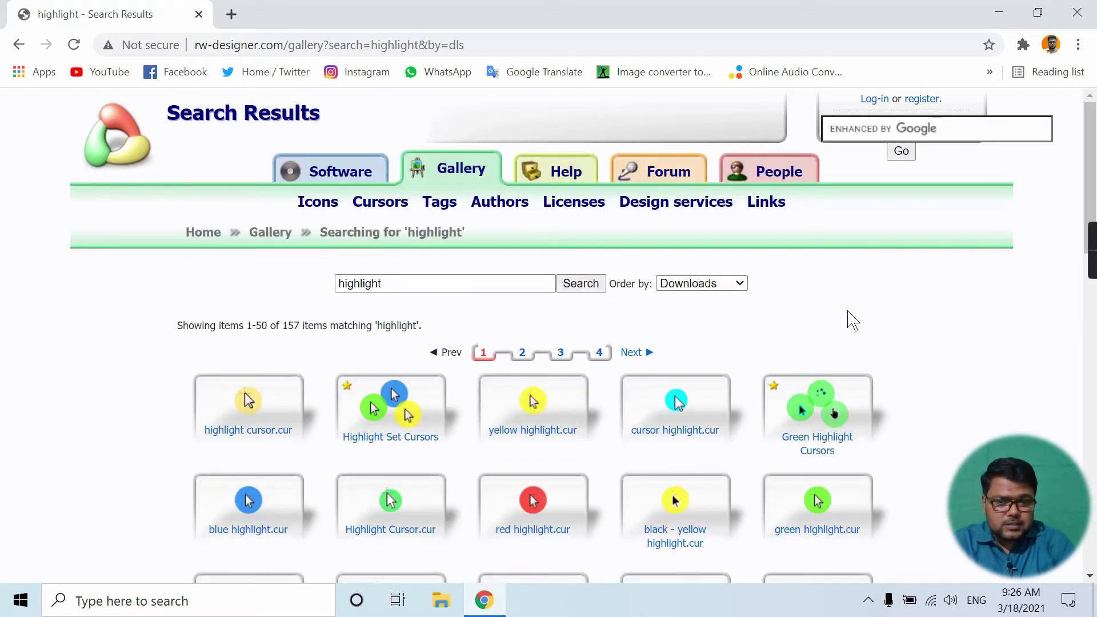
# Open the details of blue highlight.cur among the search results and download the cursor file.
pyautogui.scroll(-2, 955, 306)
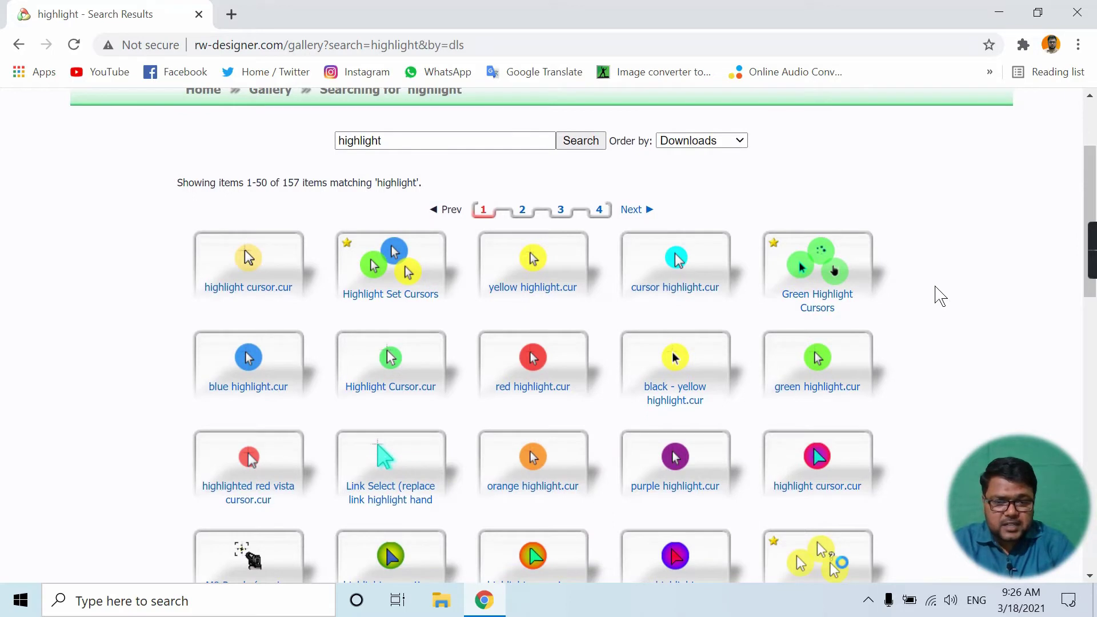
pyautogui.scroll(-1, 937, 296)
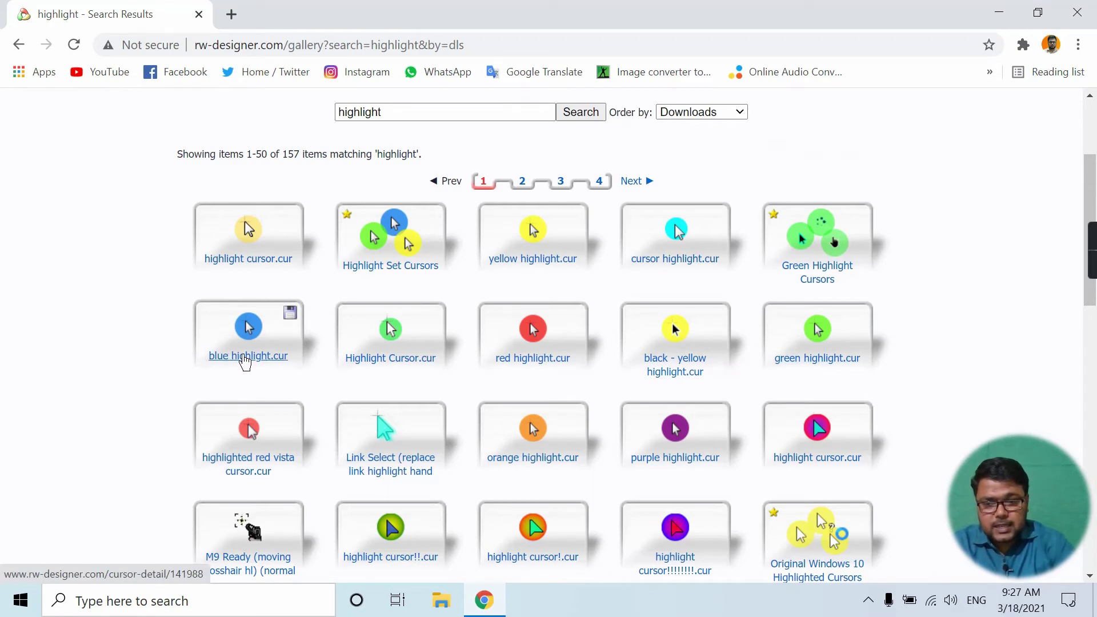
pyautogui.click(244, 357)
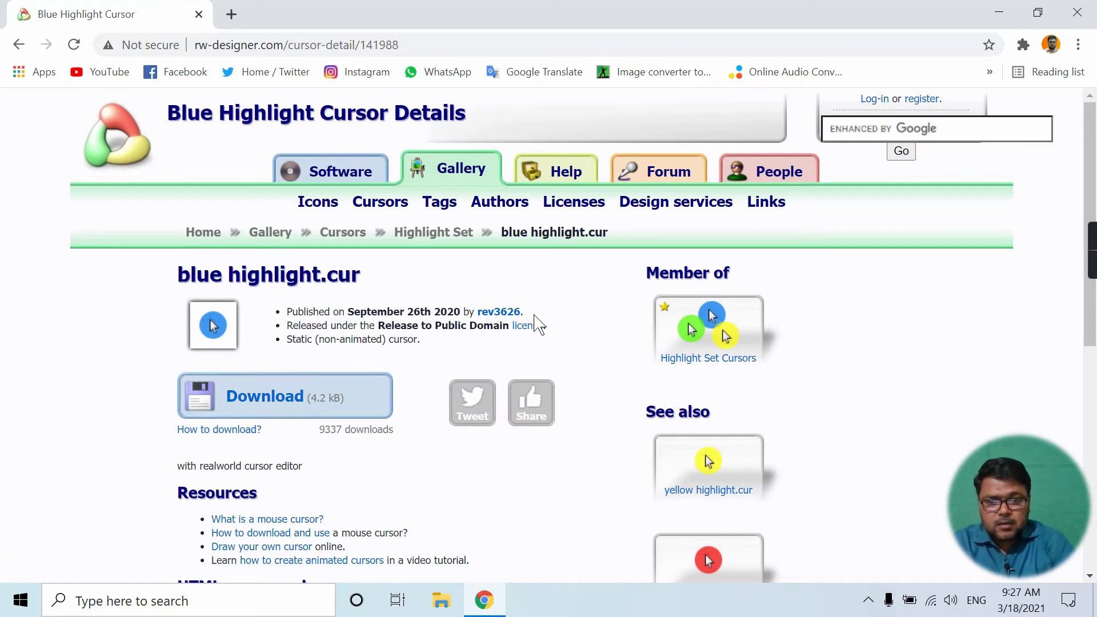
pyautogui.scroll(-1, 540, 319)
pyautogui.scroll(-1, 548, 319)
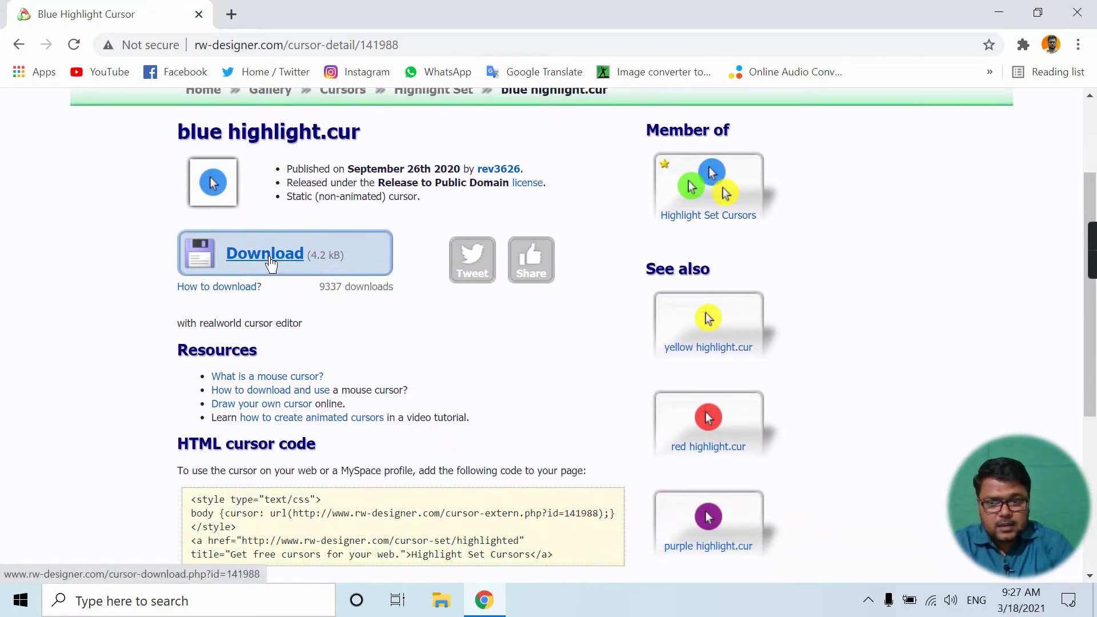
pyautogui.click(271, 262)
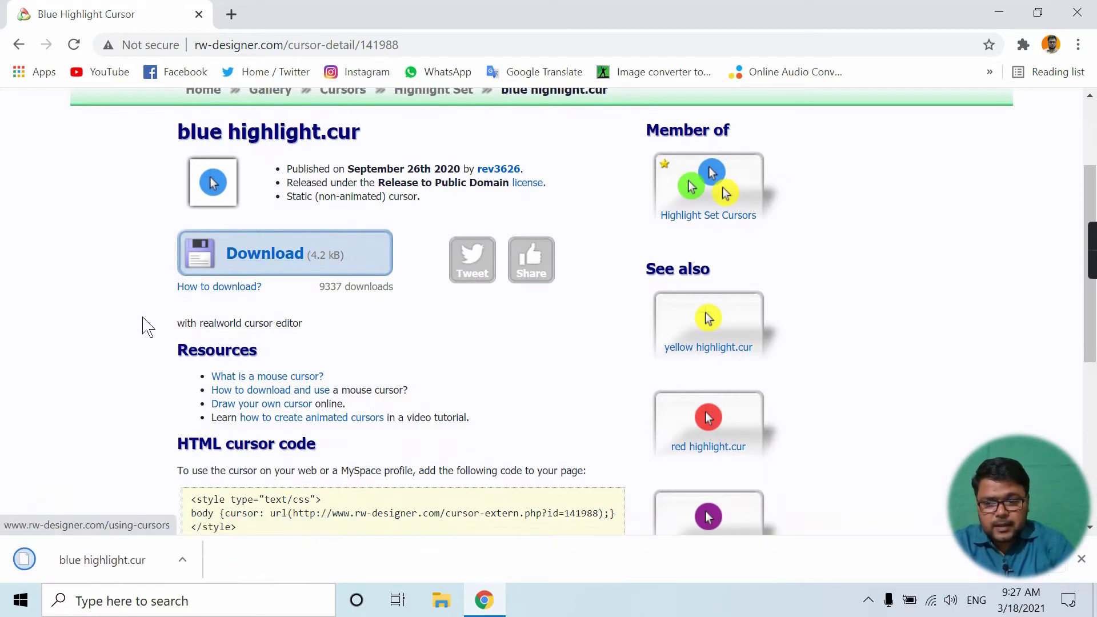
pyautogui.scroll(-1, 98, 334)
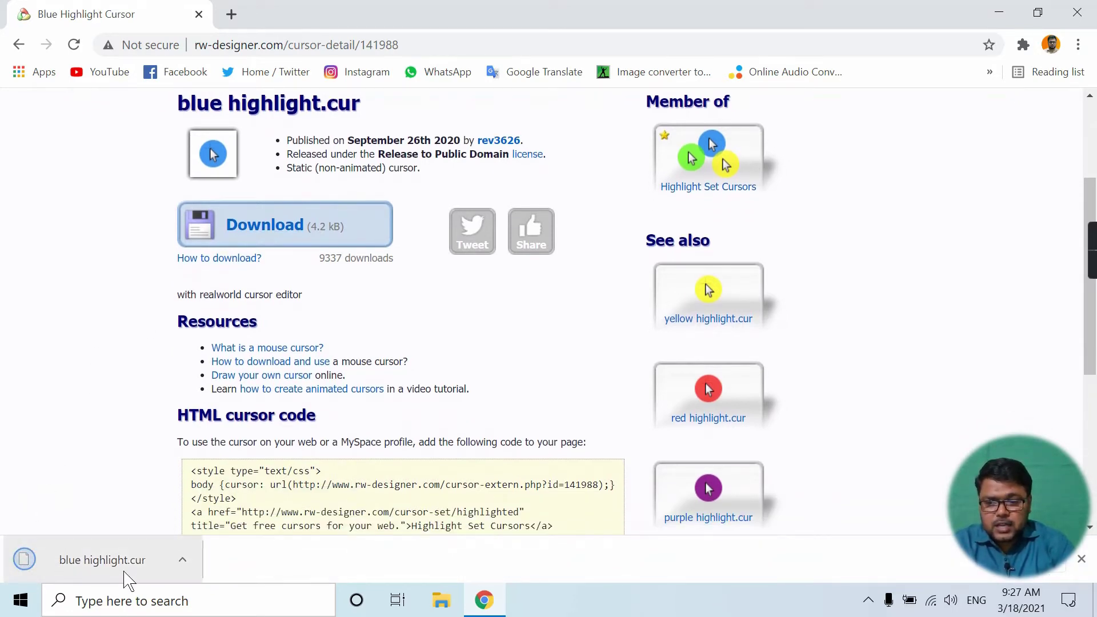
# Switch to File Explorer and copy blue highlight.cur from the Downloads folder.
pyautogui.click(441, 601)
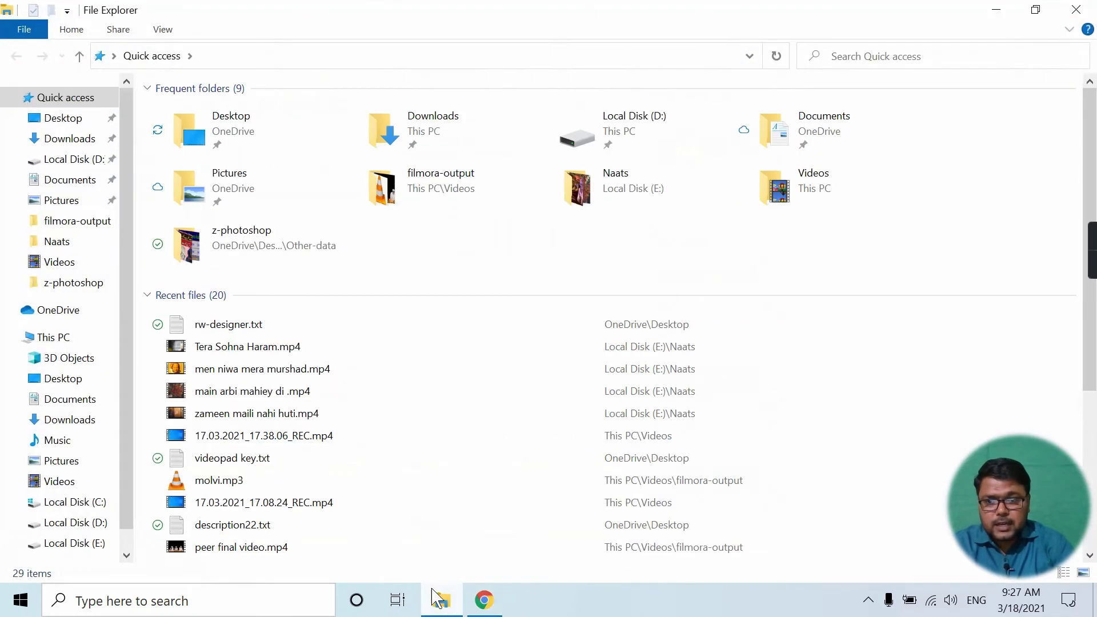
pyautogui.click(61, 144)
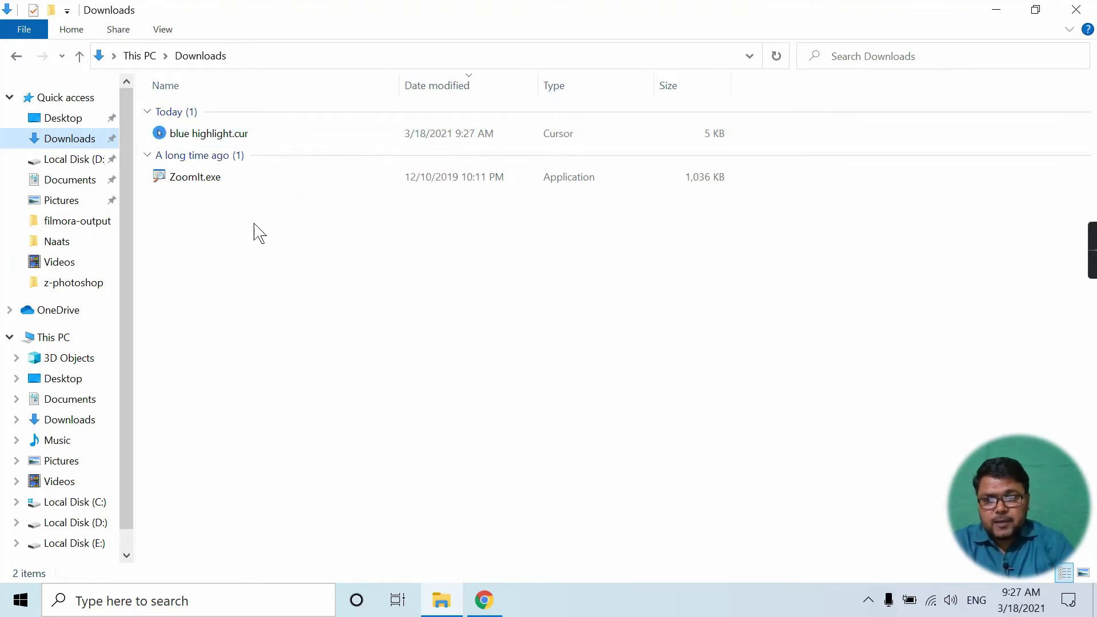
pyautogui.click(270, 135)
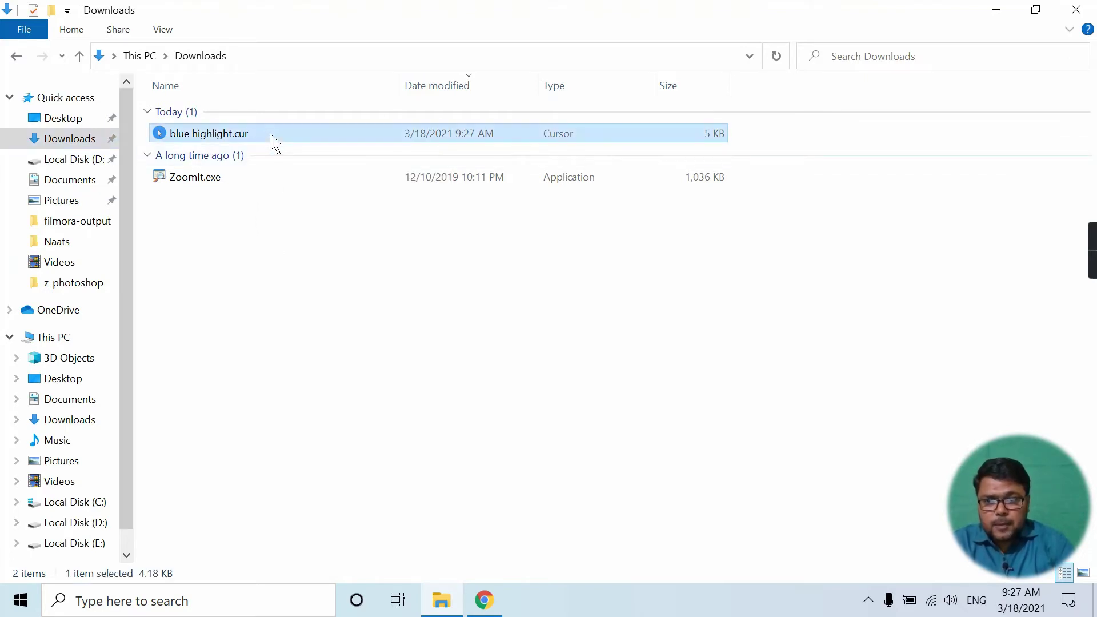
pyautogui.rightClick(270, 133)
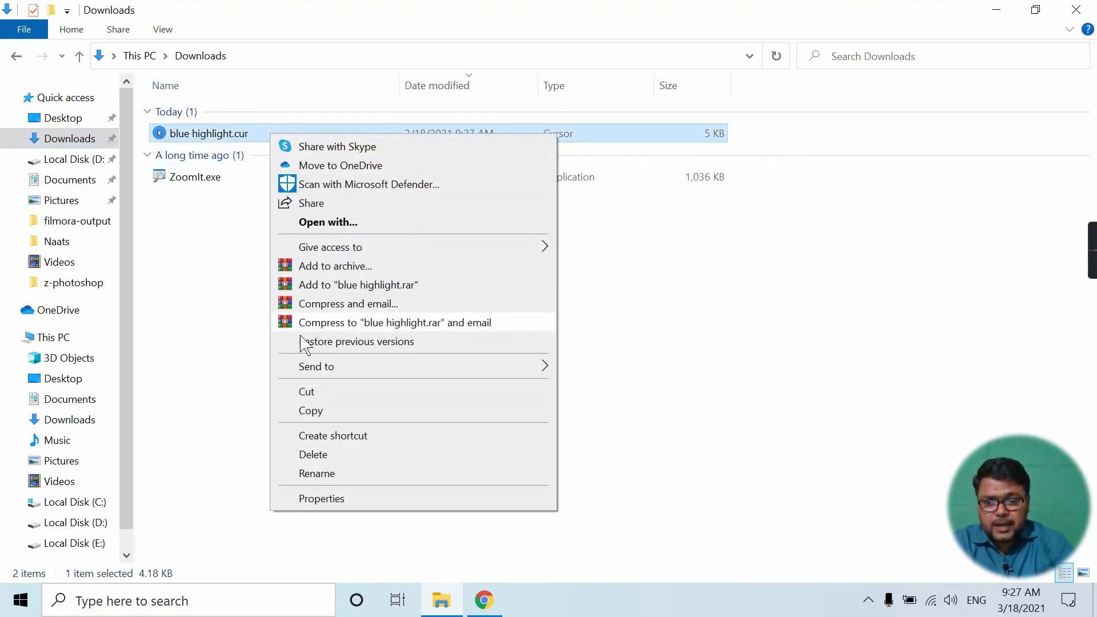
pyautogui.click(309, 411)
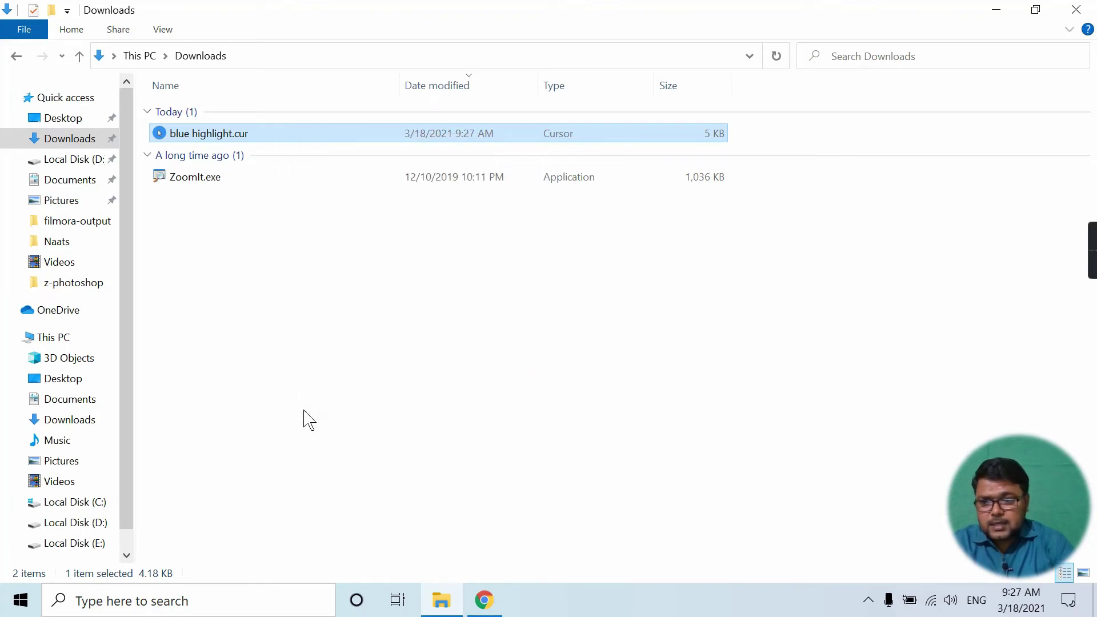
# Paste blue highlight.cur into the Cursors folder inside Windows on Local Disk (C:), granting administrator permission for the copy.
pyautogui.click(63, 342)
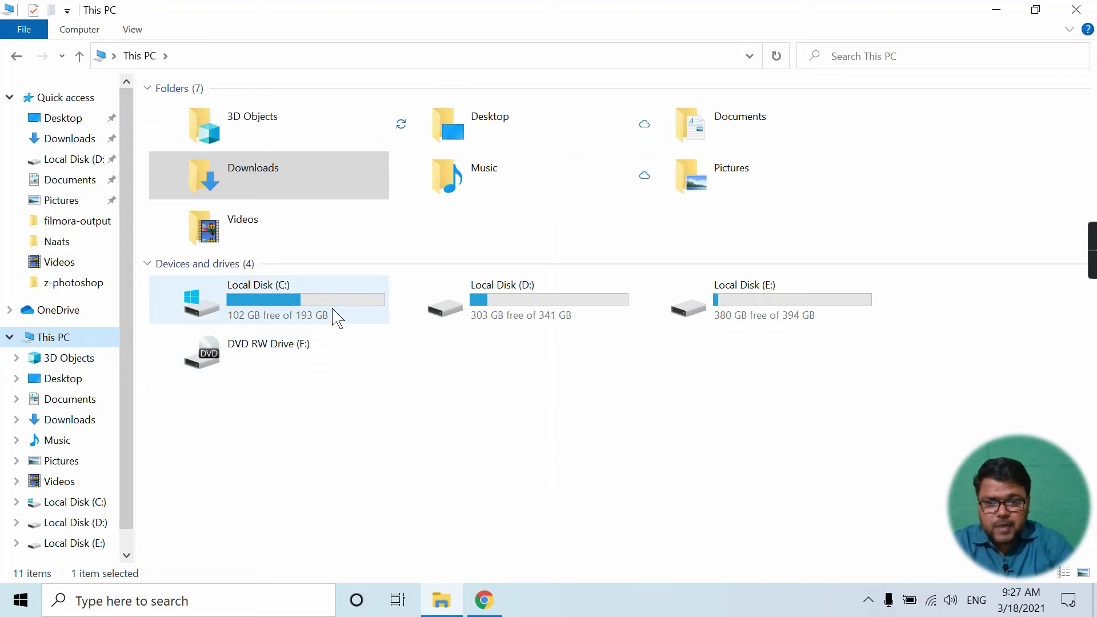
pyautogui.click(335, 315)
pyautogui.doubleClick(337, 318)
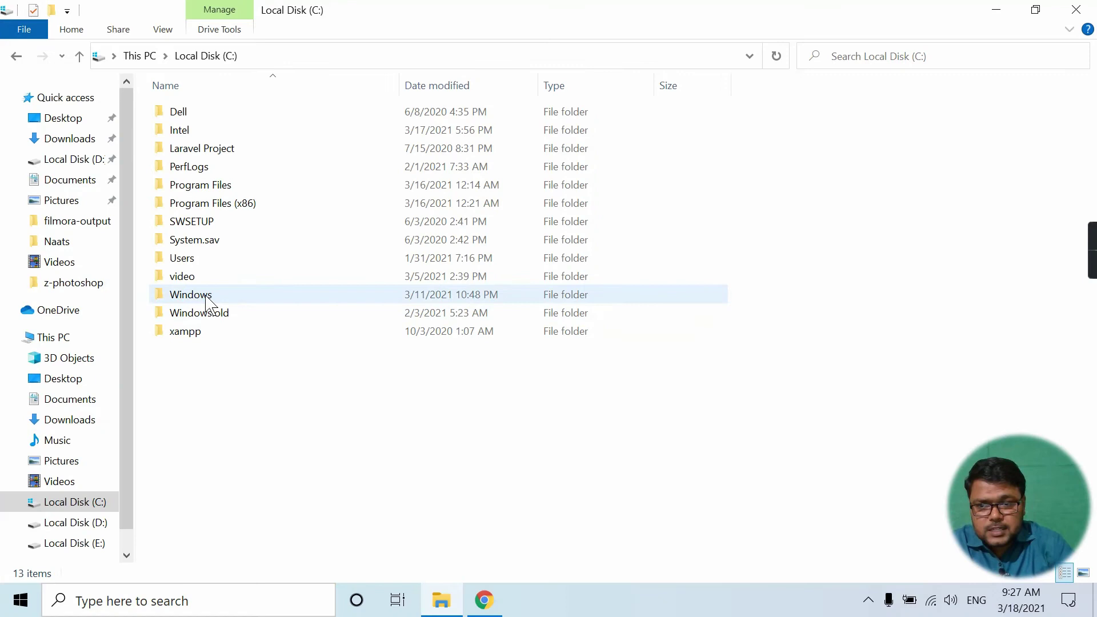
pyautogui.doubleClick(191, 295)
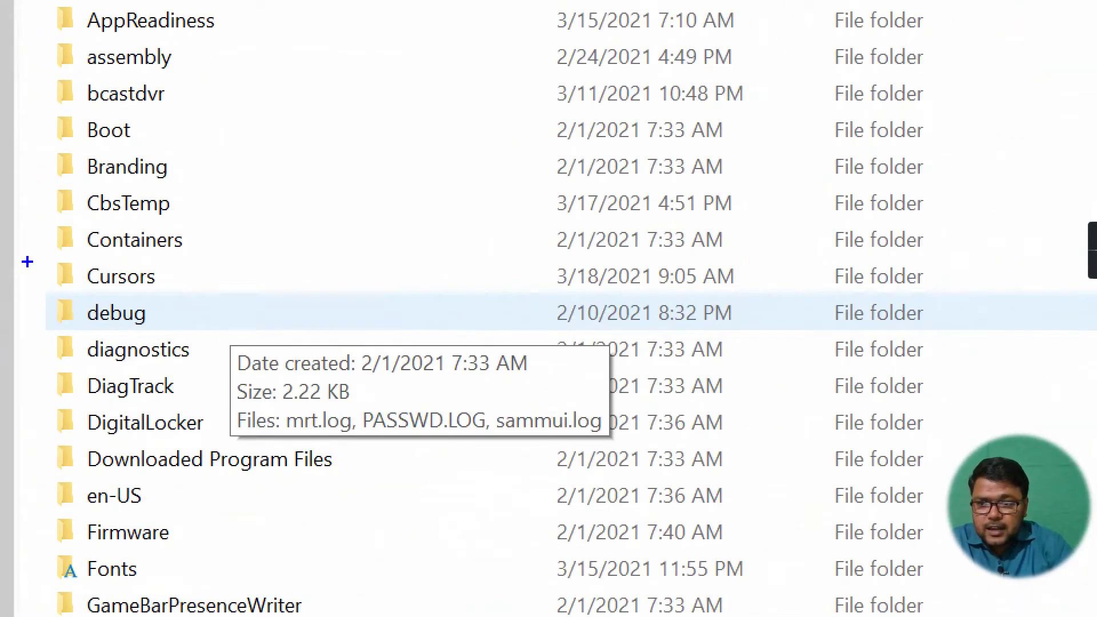
pyautogui.moveTo(33, 254)
pyautogui.mouseDown()
pyautogui.moveTo(33, 279)
pyautogui.moveTo(278, 296)
pyautogui.moveTo(979, 297)
pyautogui.mouseUp()
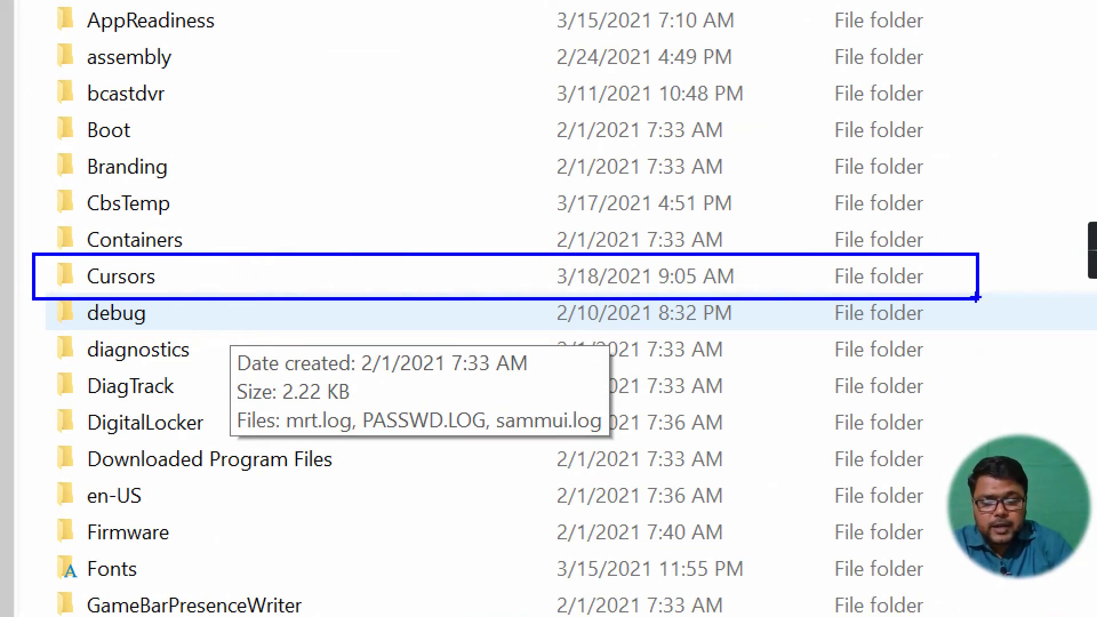
pyautogui.click(213, 290)
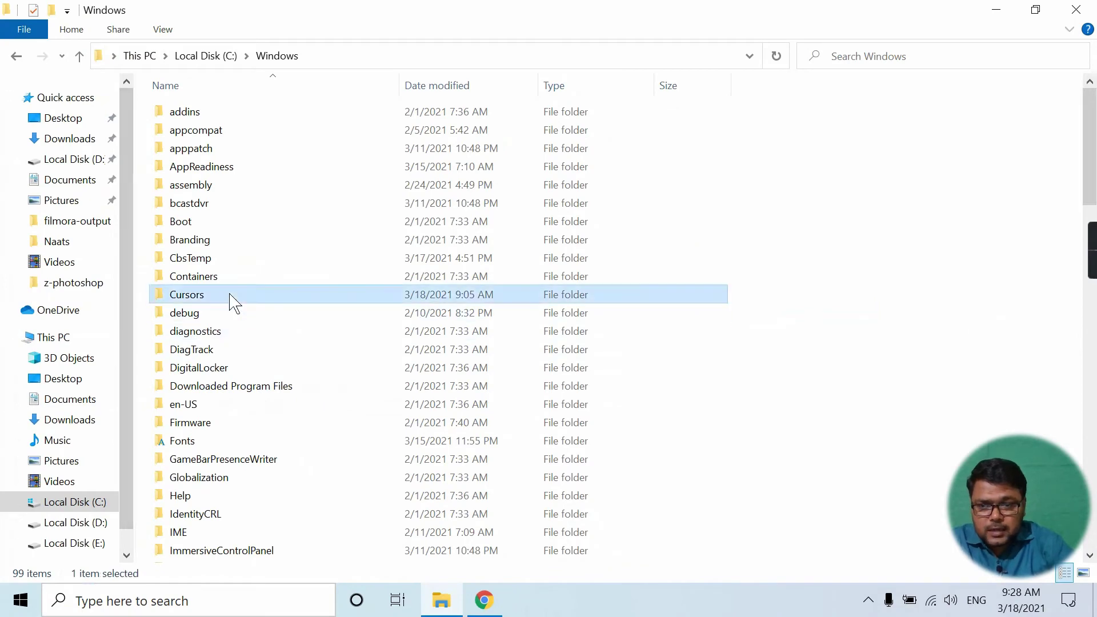
pyautogui.doubleClick(234, 300)
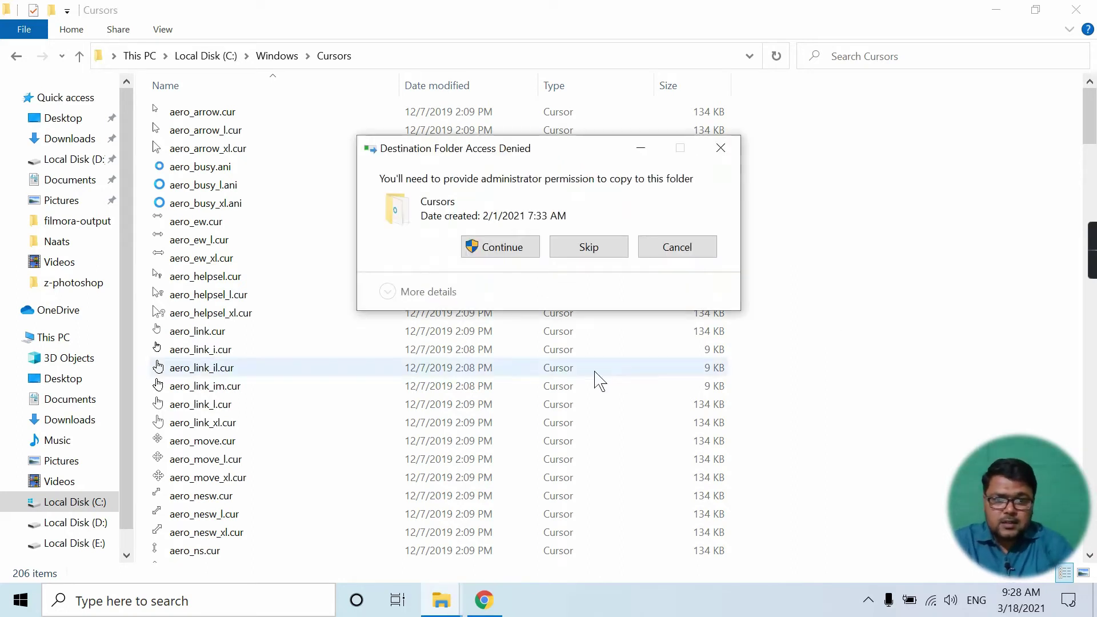
pyautogui.click(503, 249)
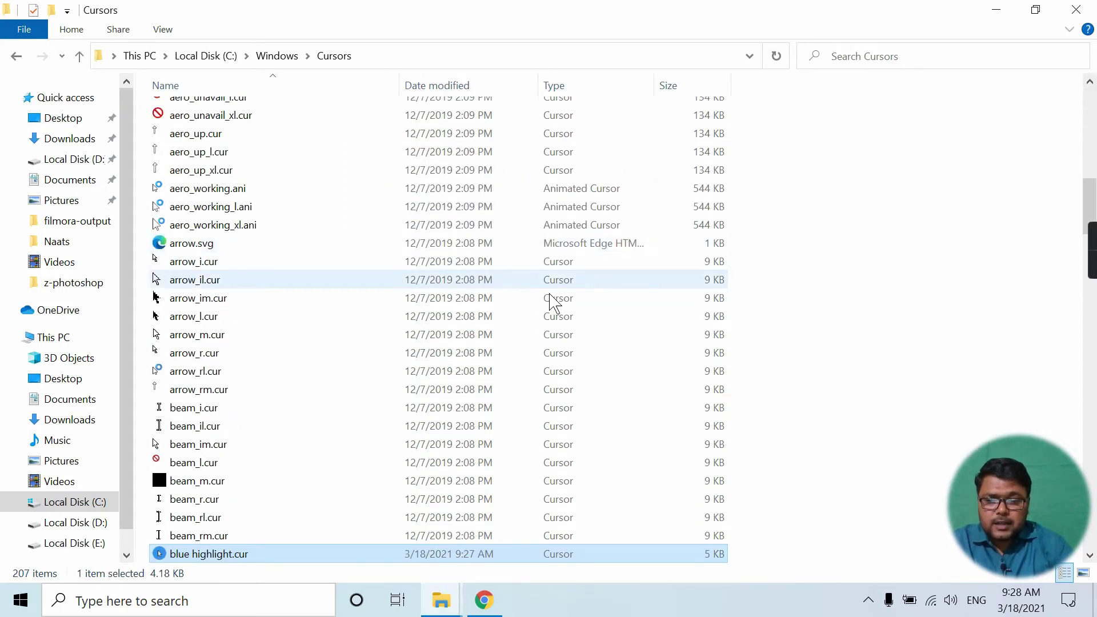
pyautogui.scroll(-6, 914, 372)
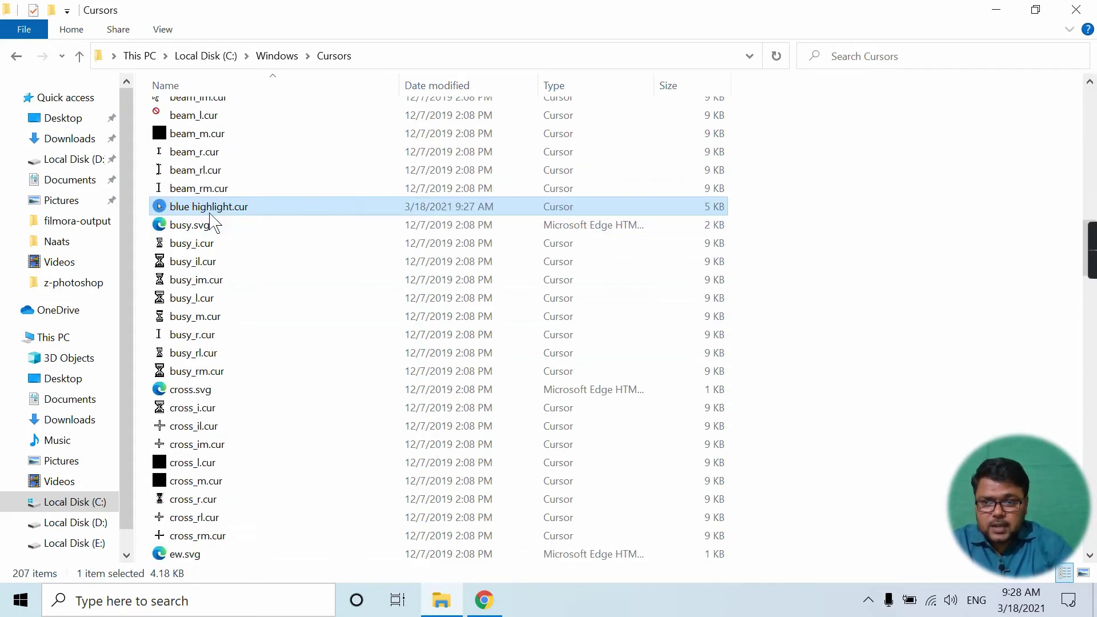
# Close the Cursors folder window, minimize the browser, and search Windows for "mouse" to open Mouse settings.
pyautogui.click(1076, 9)
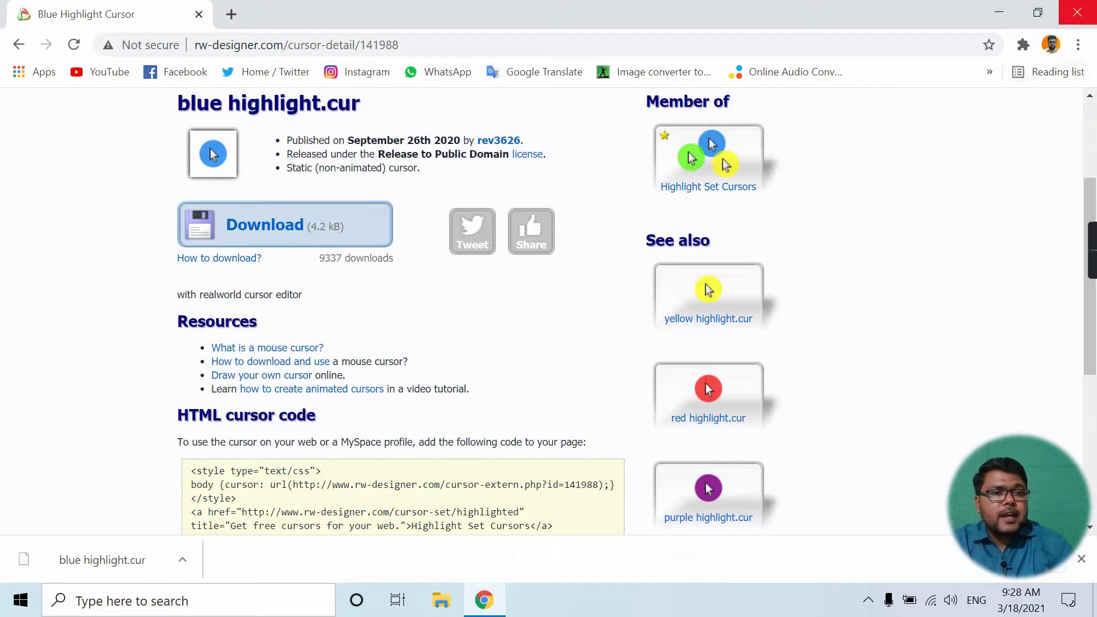
pyautogui.click(999, 13)
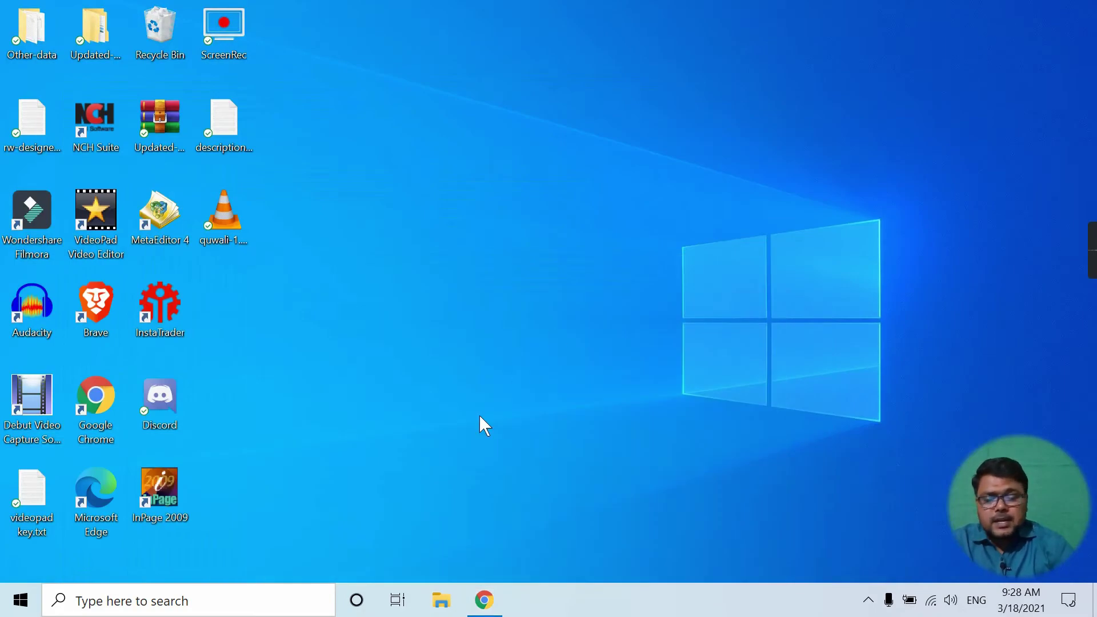
pyautogui.click(178, 606)
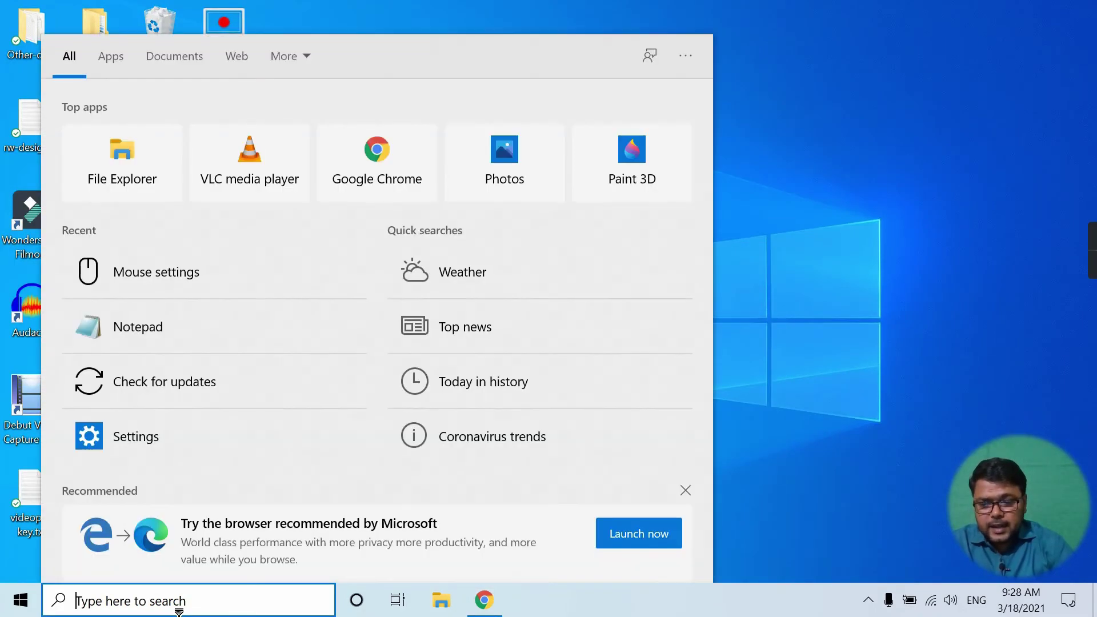
pyautogui.write('mouse')
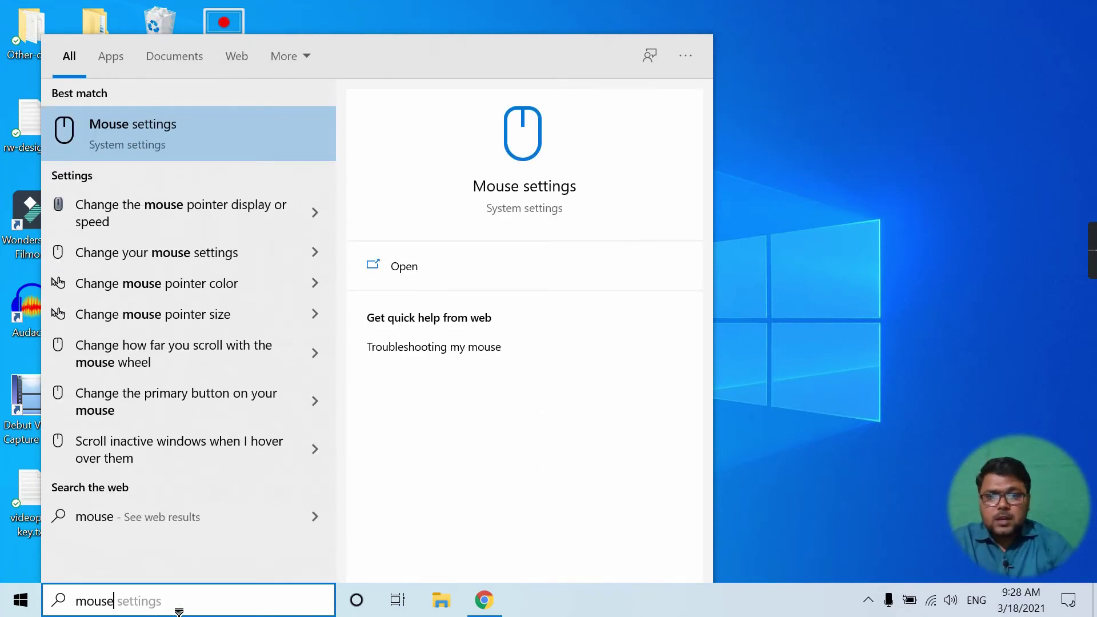
pyautogui.click(535, 192)
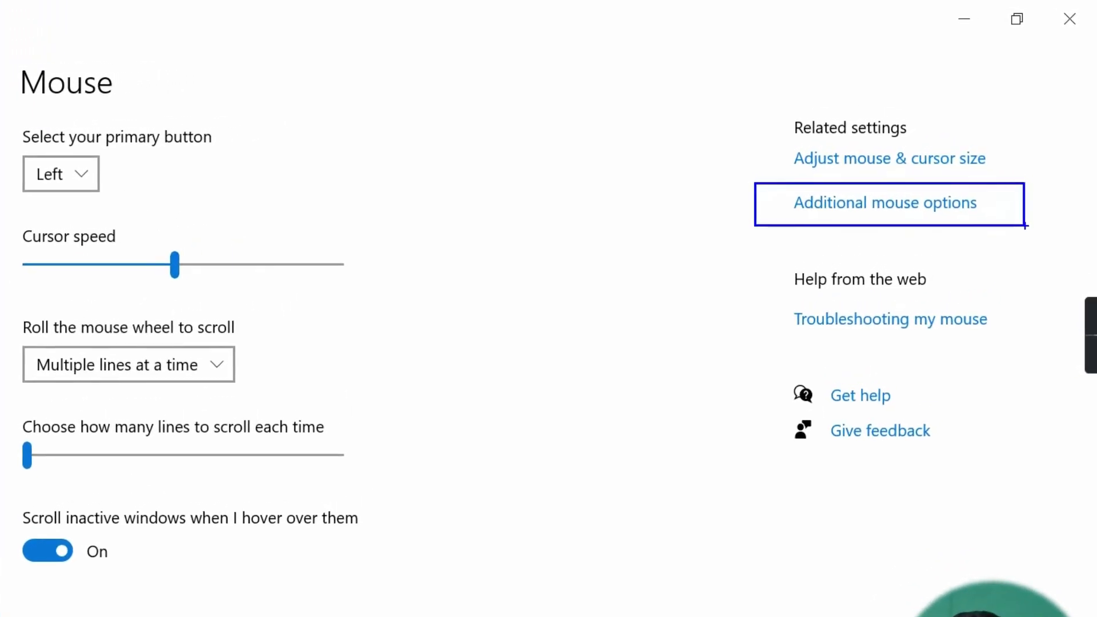
# Open the additional mouse options and bring up the pointer scheme and customization settings in Mouse Properties.
pyautogui.click(941, 206)
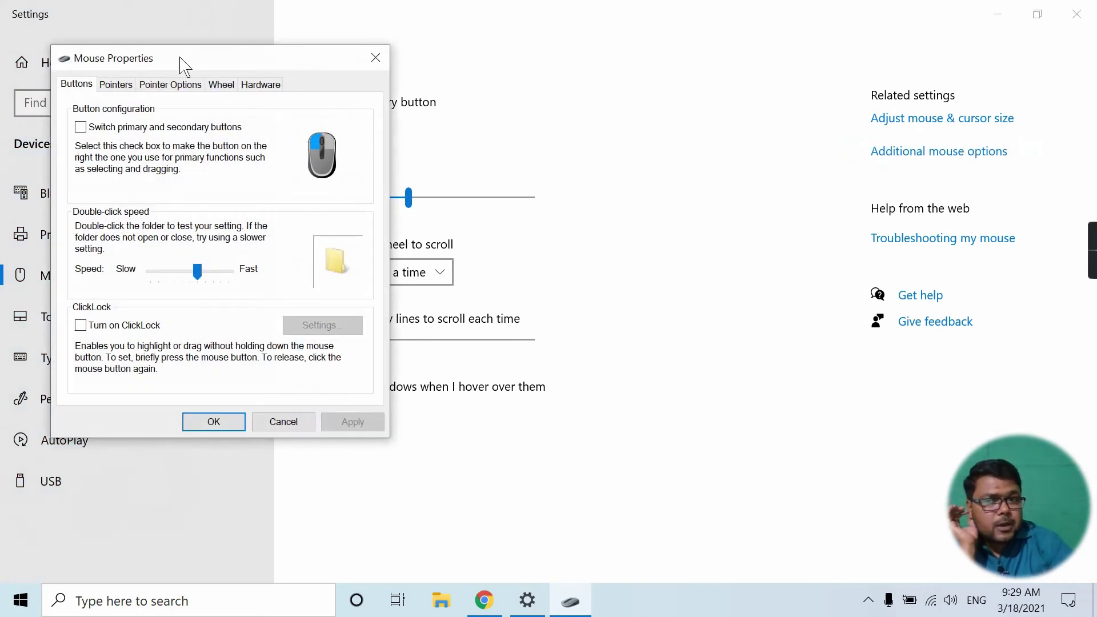
pyautogui.moveTo(181, 64); pyautogui.dragTo(595, 68)
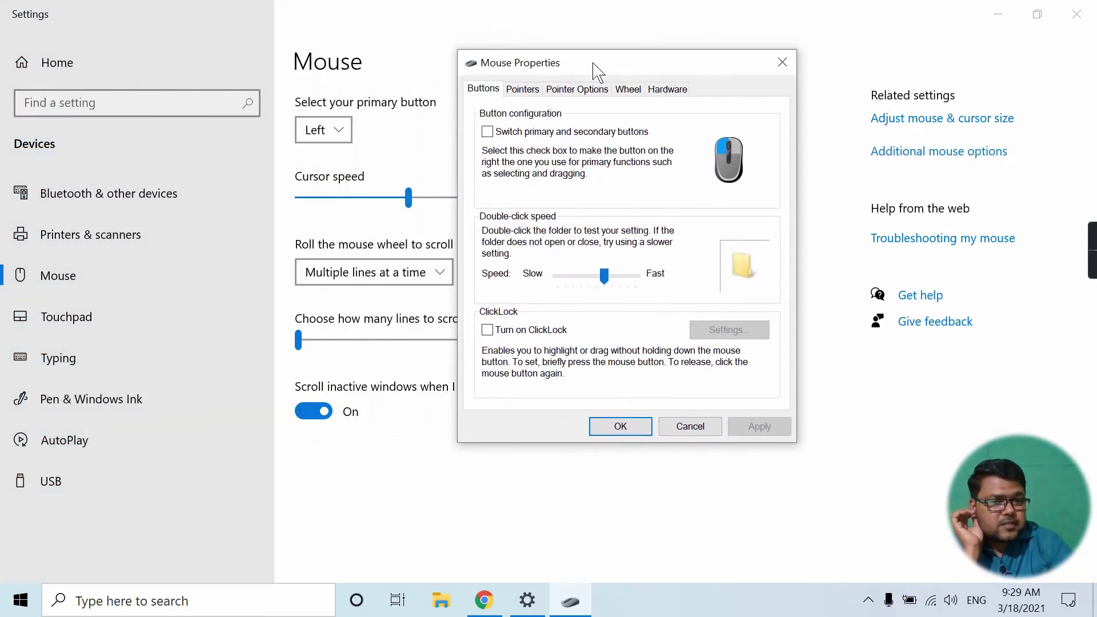
pyautogui.click(523, 89)
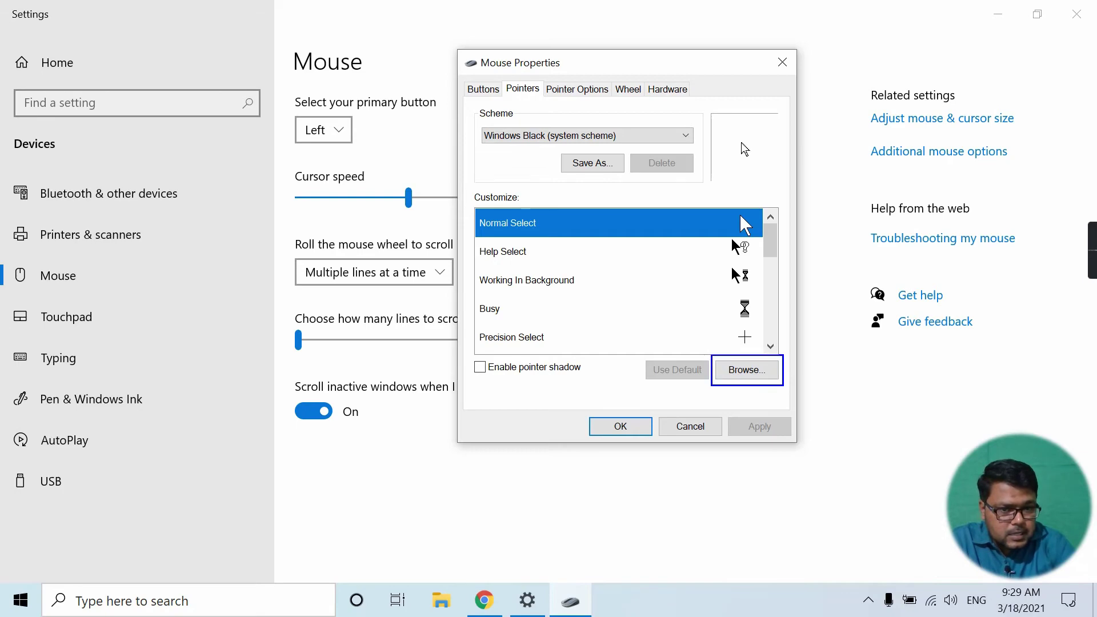
# Assign blue highlight.cur from the Cursors folder to the Normal Select pointer, apply the change and close Mouse Properties.
pyautogui.click(749, 373)
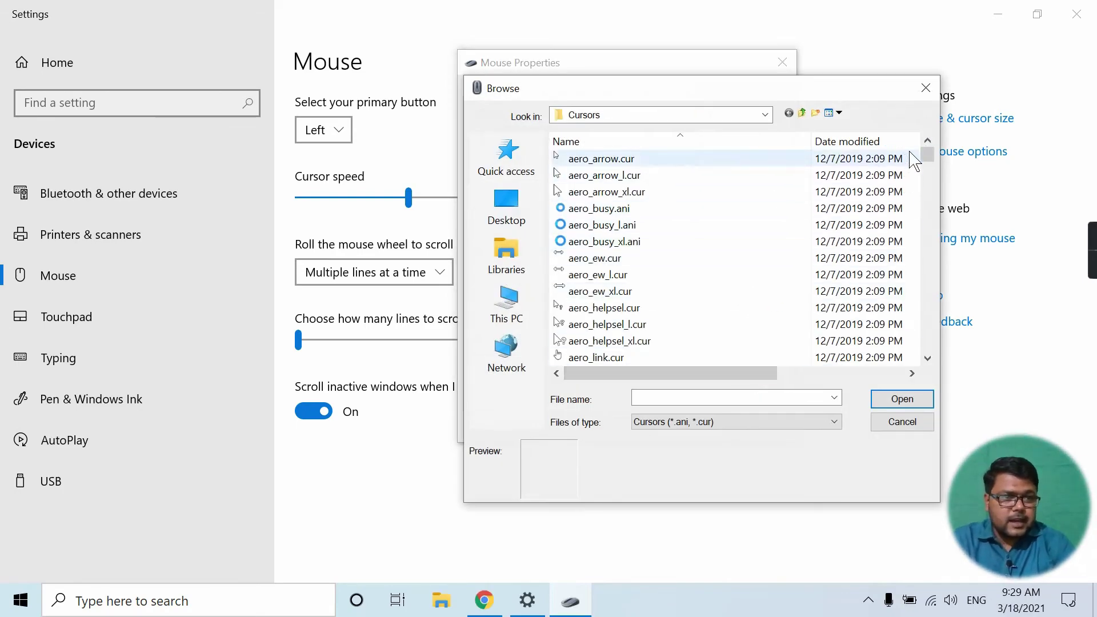
pyautogui.scroll(-10, 928, 166)
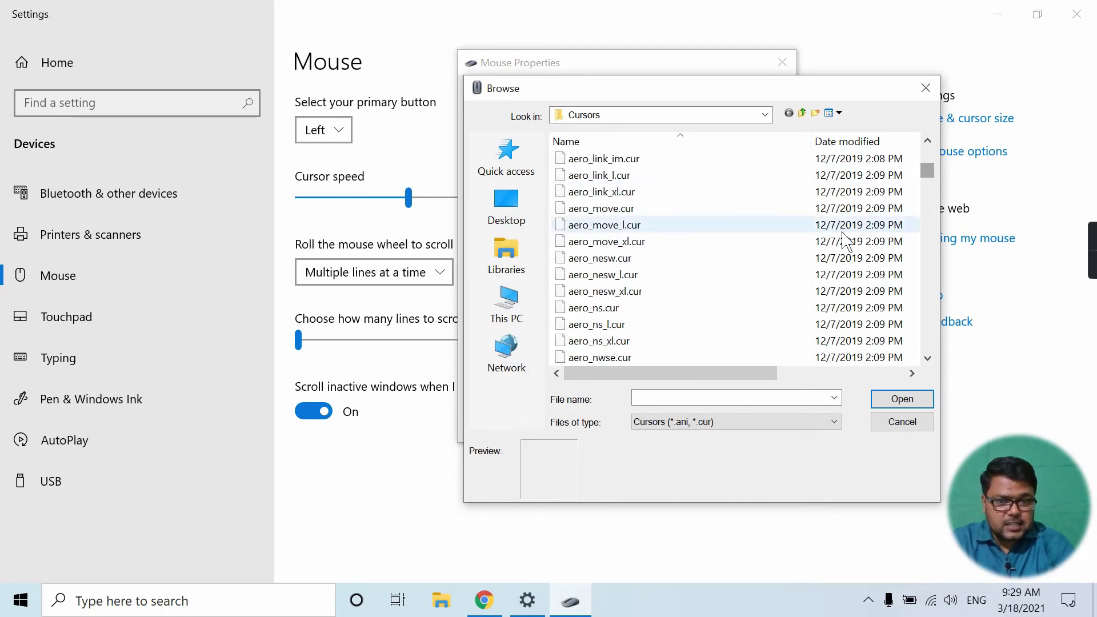
pyautogui.scroll(-7, 799, 285)
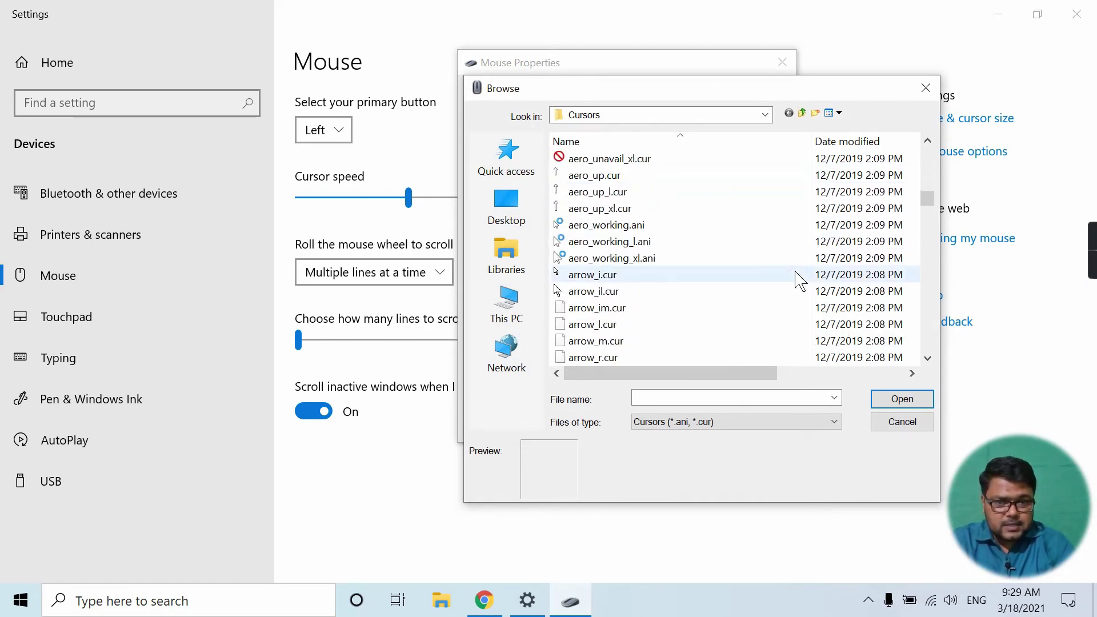
pyautogui.scroll(-3, 797, 279)
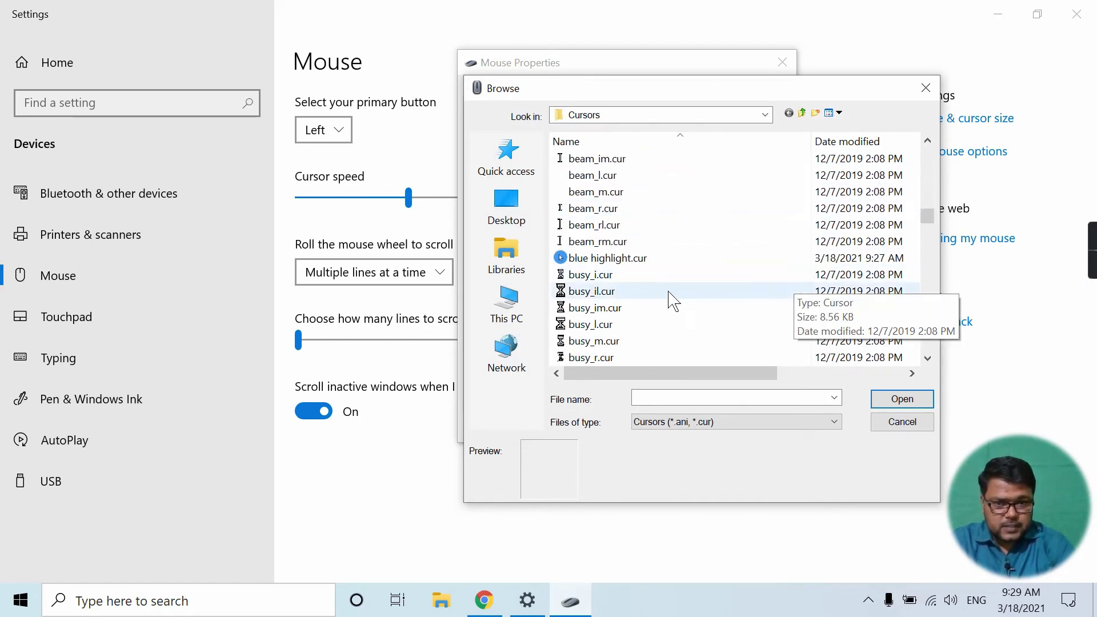
pyautogui.click(637, 264)
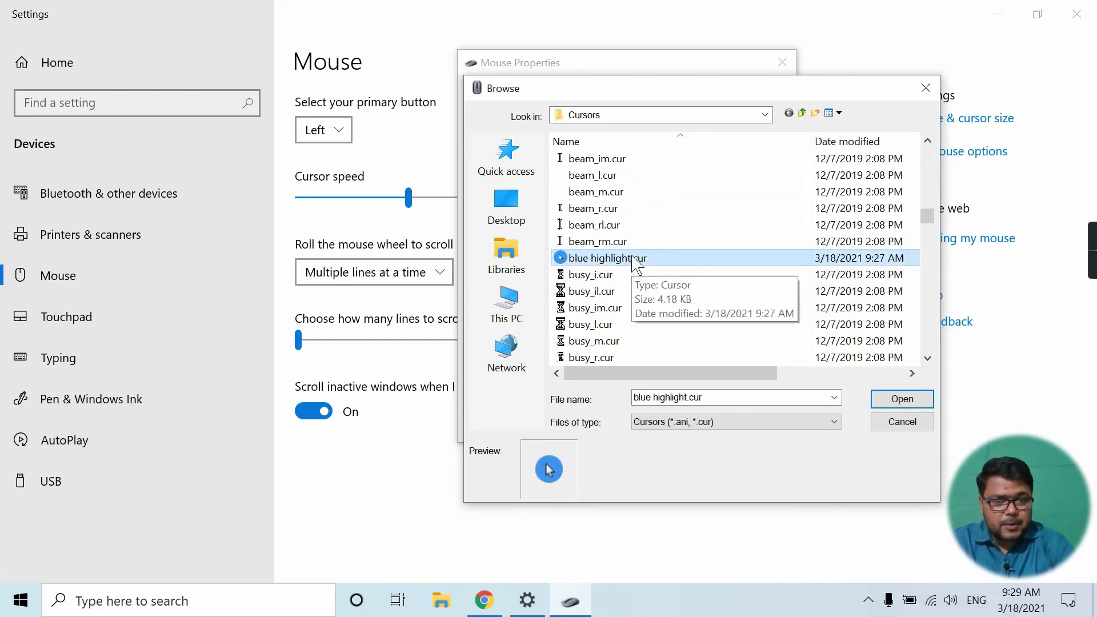
pyautogui.click(913, 401)
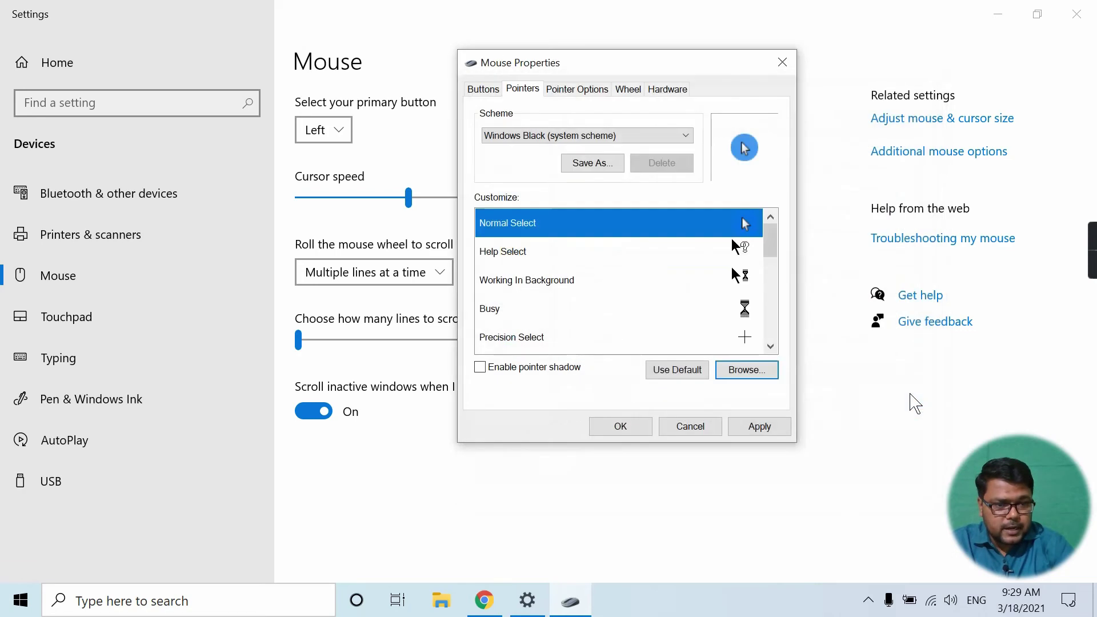
pyautogui.click(760, 428)
pyautogui.click(620, 428)
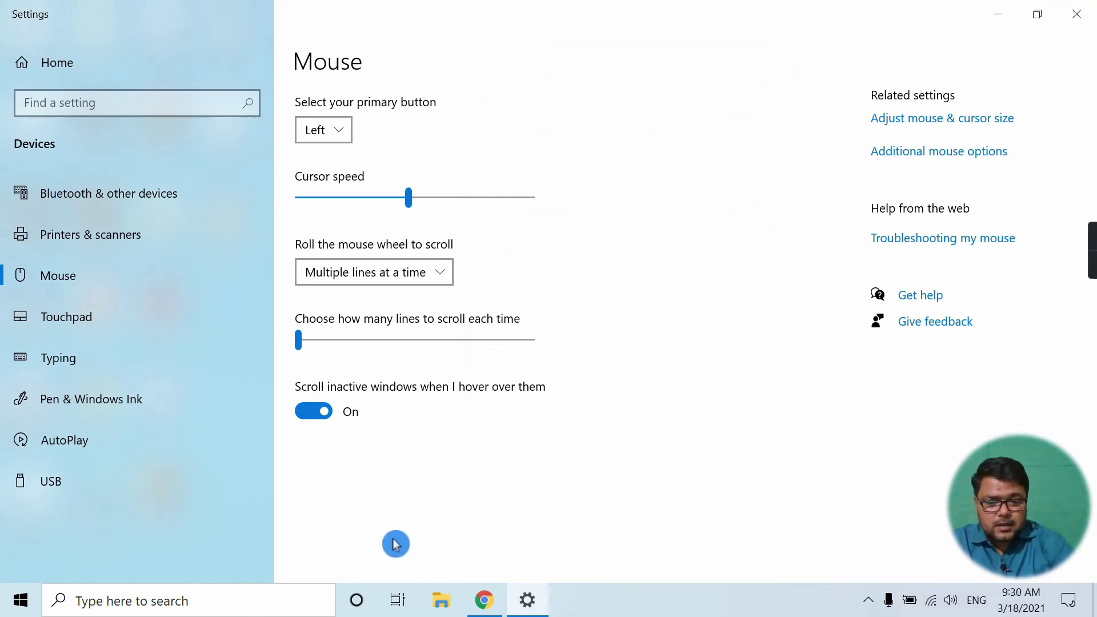
# Switch to Chrome, return to the "highlight" search results and look through the other highlight cursors offered on the first page.
pyautogui.click(484, 600)
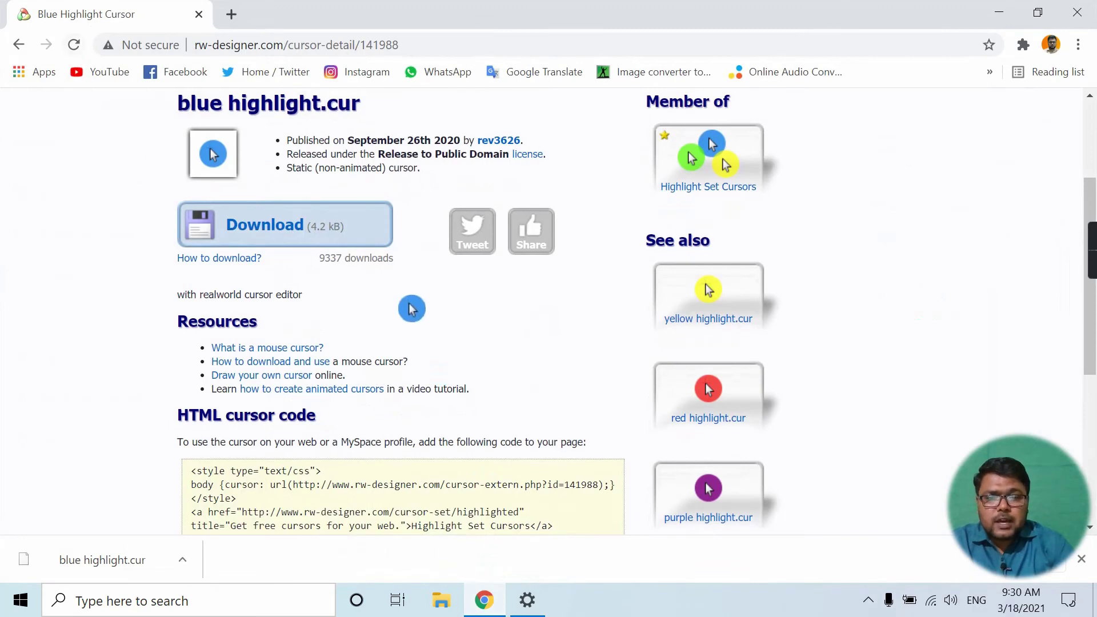
pyautogui.scroll(3, 379, 245)
pyautogui.click(16, 46)
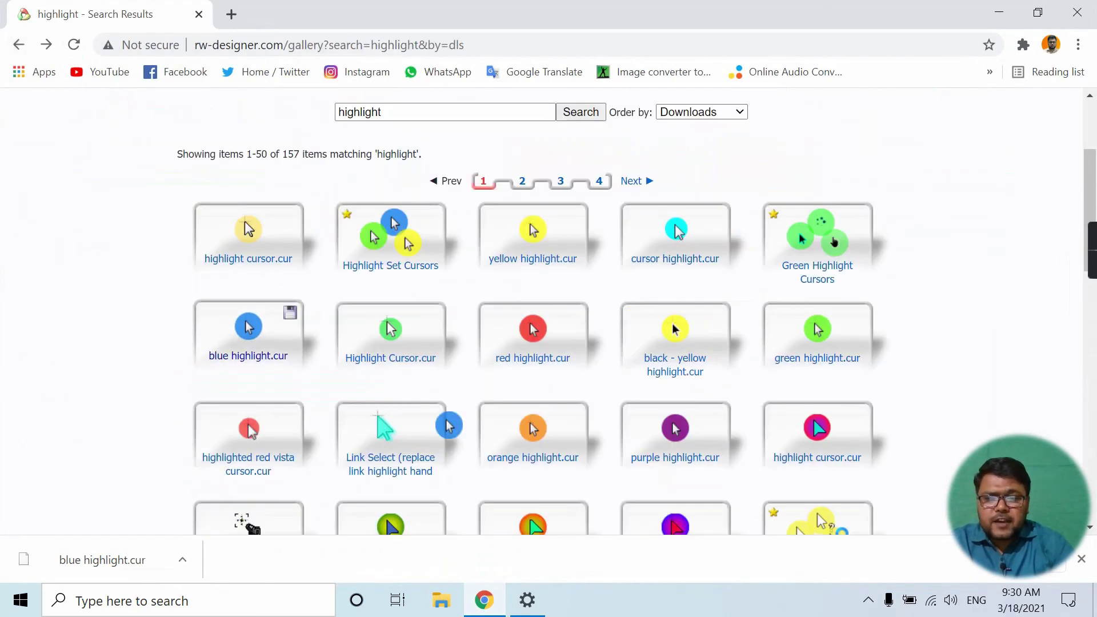
pyautogui.scroll(-2, 930, 298)
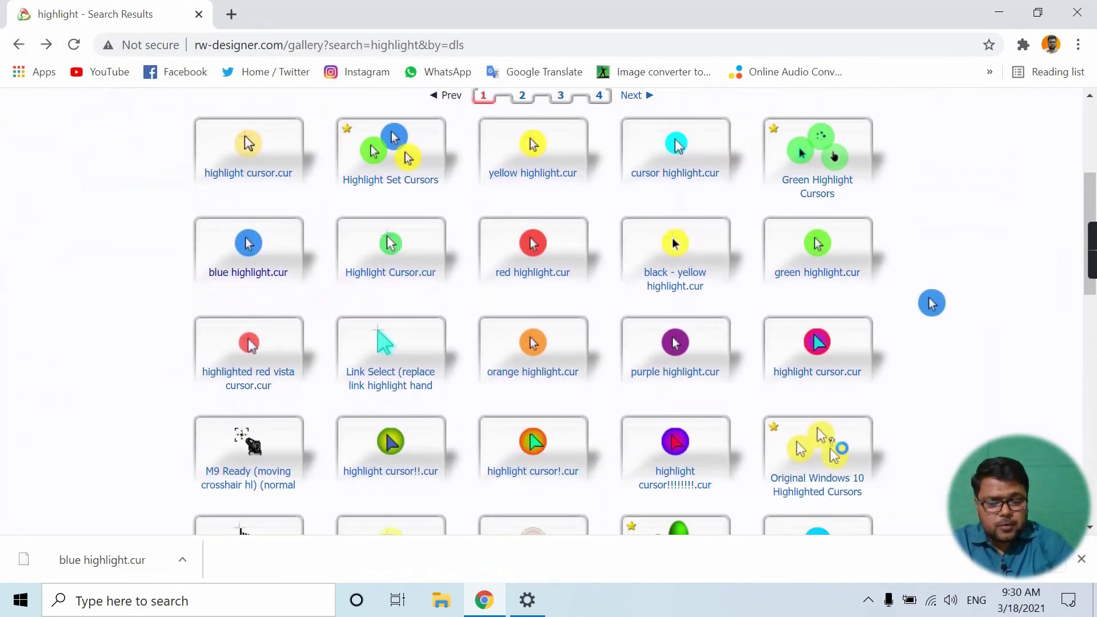
pyautogui.scroll(-2, 932, 303)
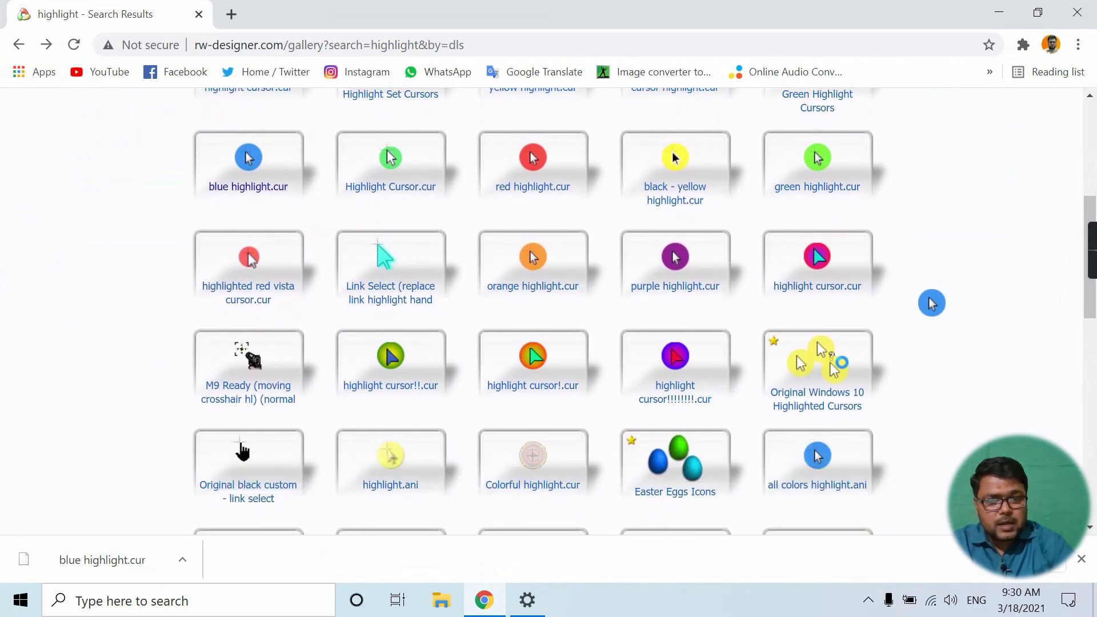
pyautogui.scroll(-4, 931, 303)
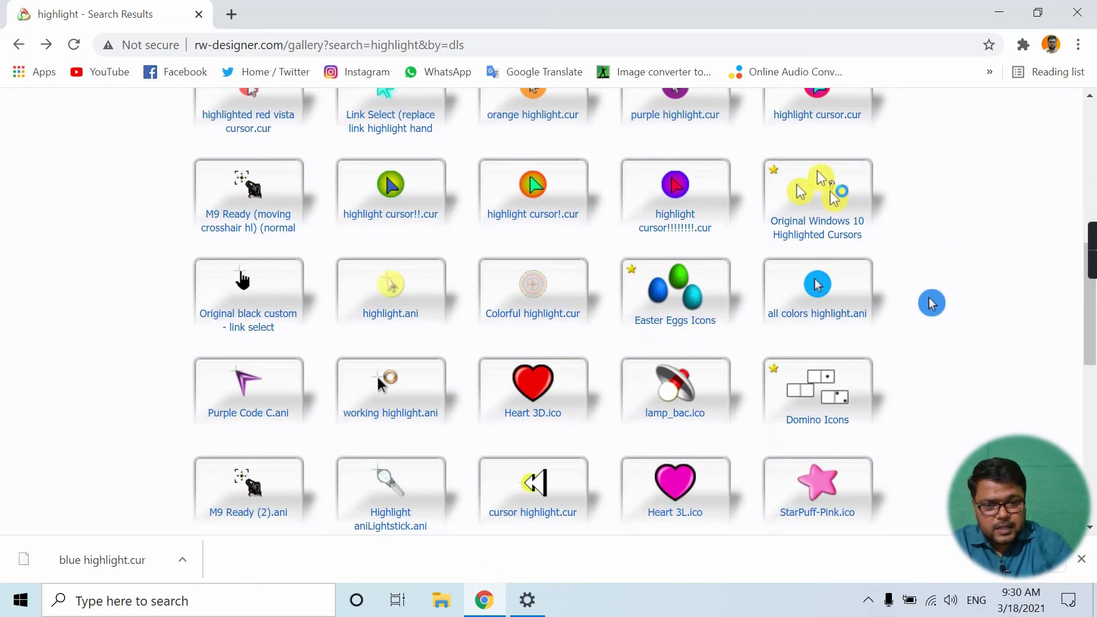
pyautogui.scroll(2, 932, 303)
pyautogui.scroll(7, 932, 303)
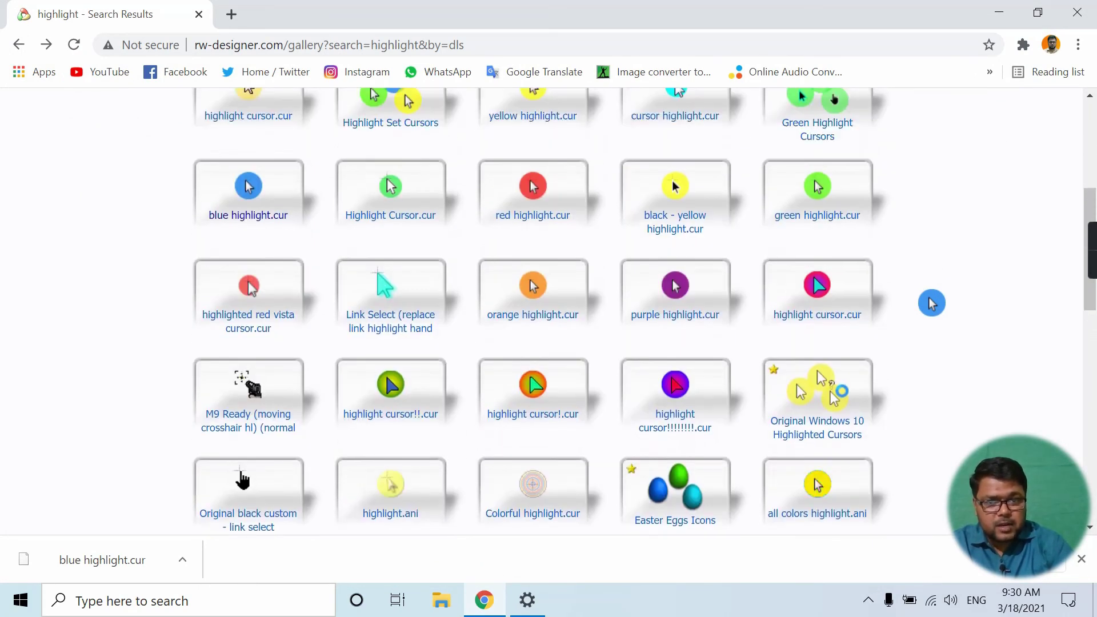
pyautogui.scroll(1, 932, 303)
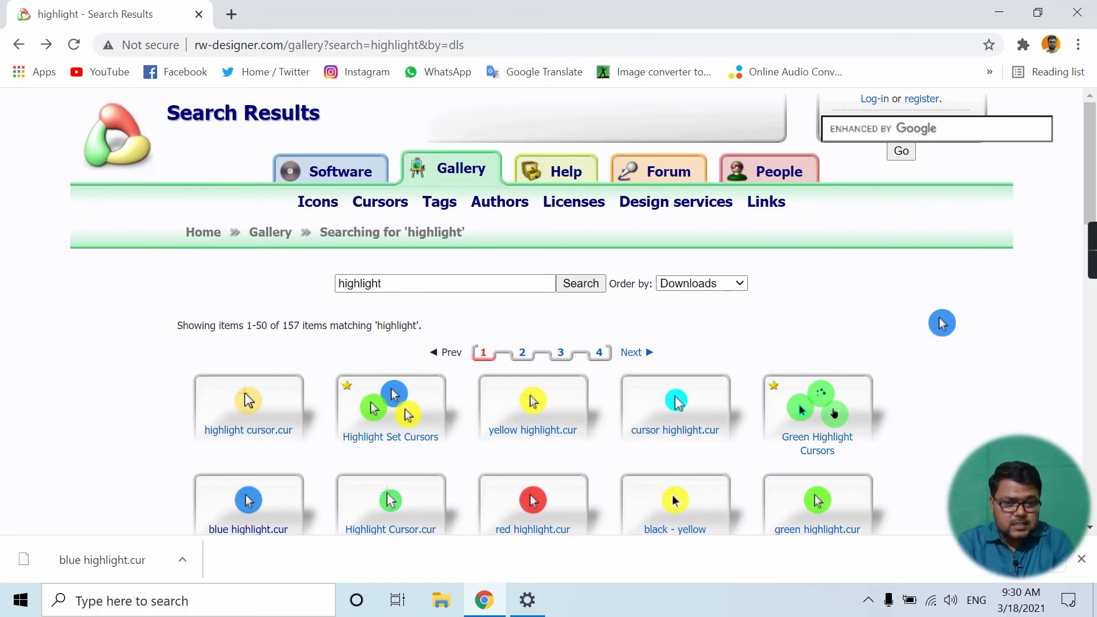
pyautogui.scroll(-2, 942, 323)
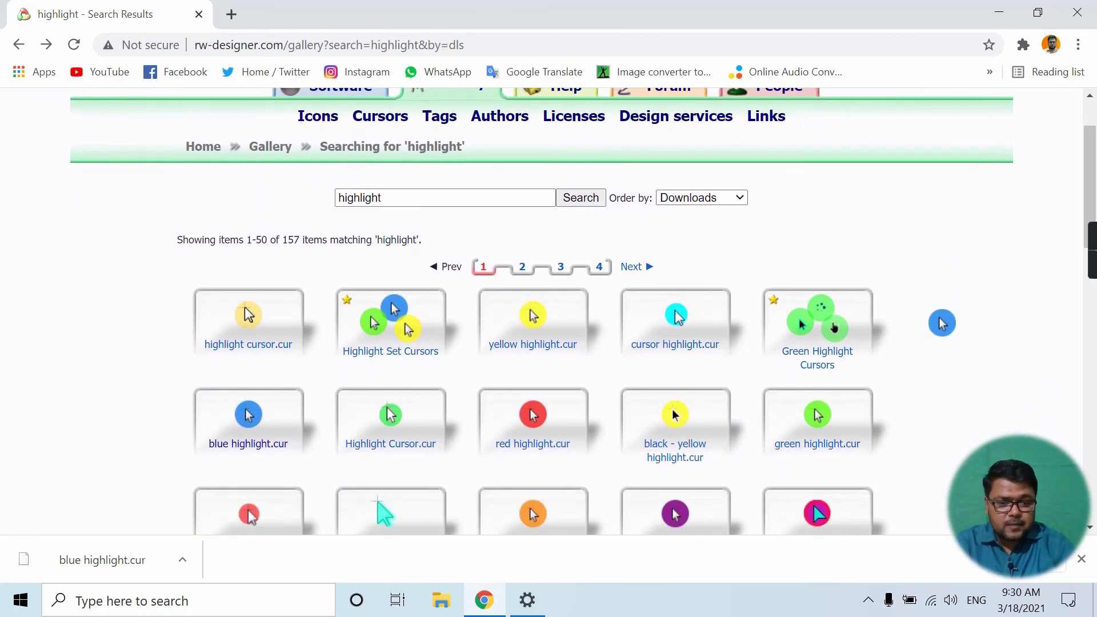